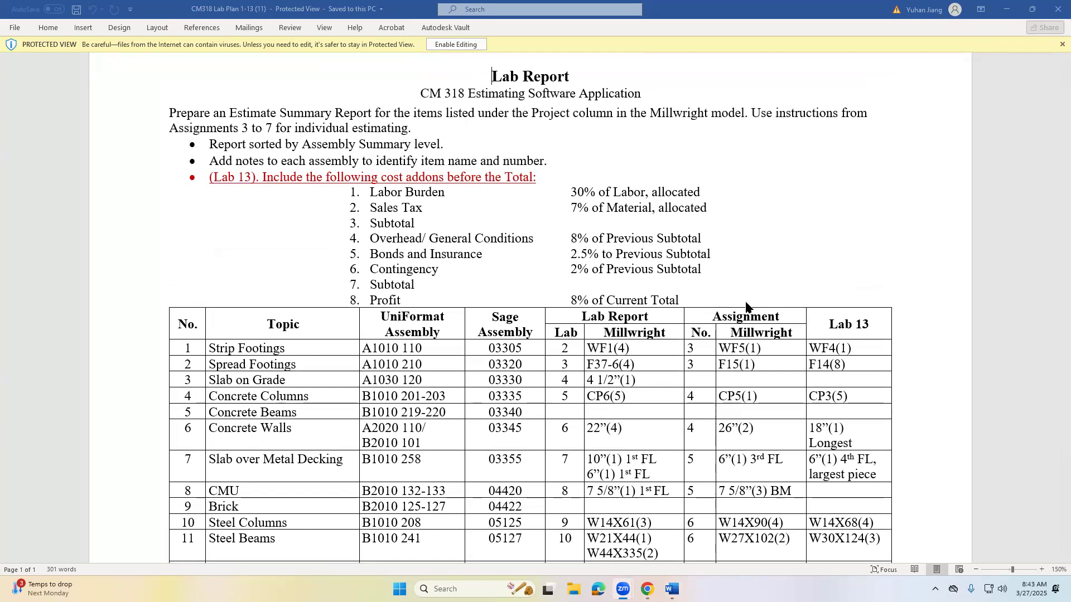
# - Enable editing of the lab plan and highlight the numbers and topics of Strip Footings, Spread Footings and Slab on Grade in yellow
pyautogui.scroll(1, 482, 130)
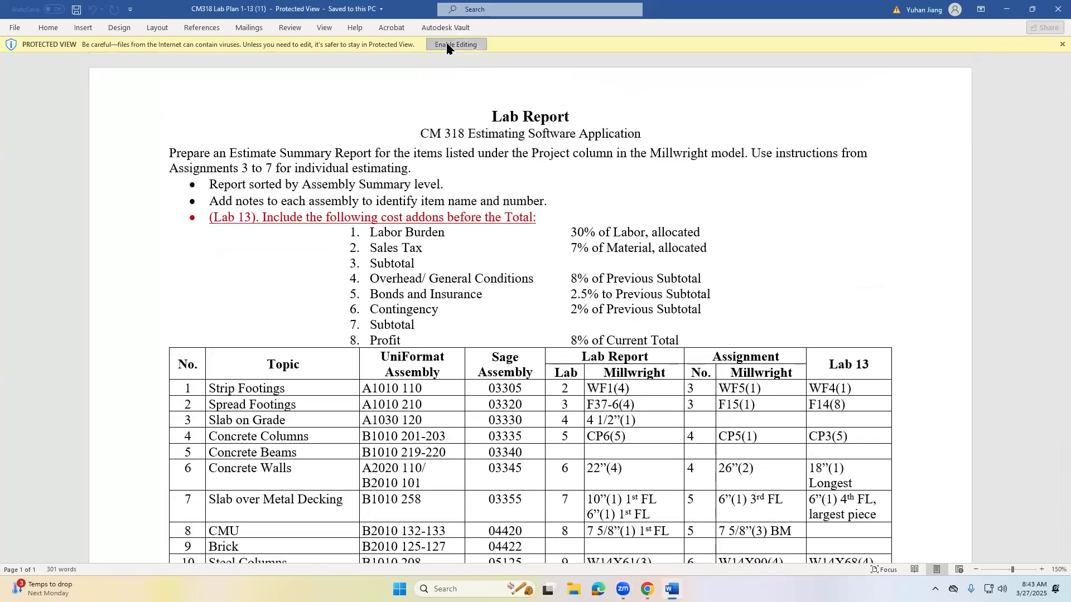
pyautogui.click(454, 44)
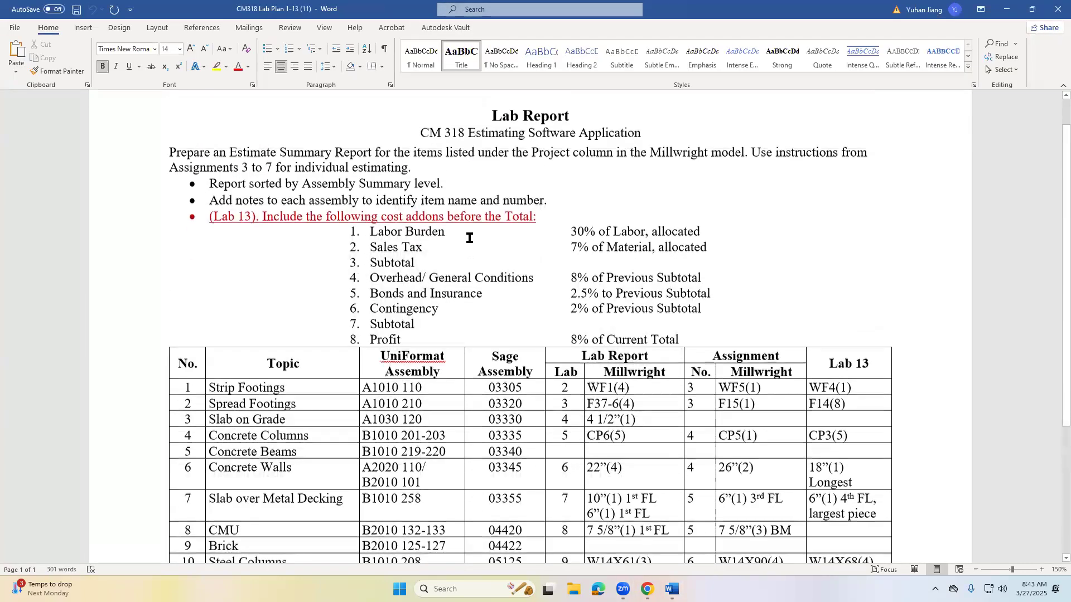
pyautogui.scroll(-1, 402, 315)
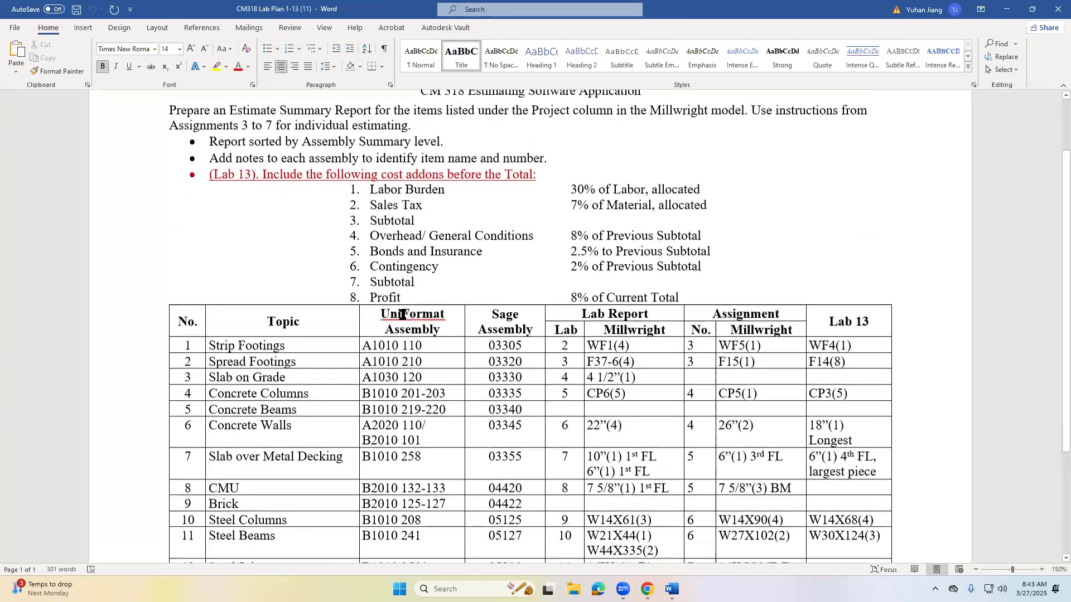
pyautogui.click(184, 346)
pyautogui.moveTo(288, 347); pyautogui.dragTo(303, 376)
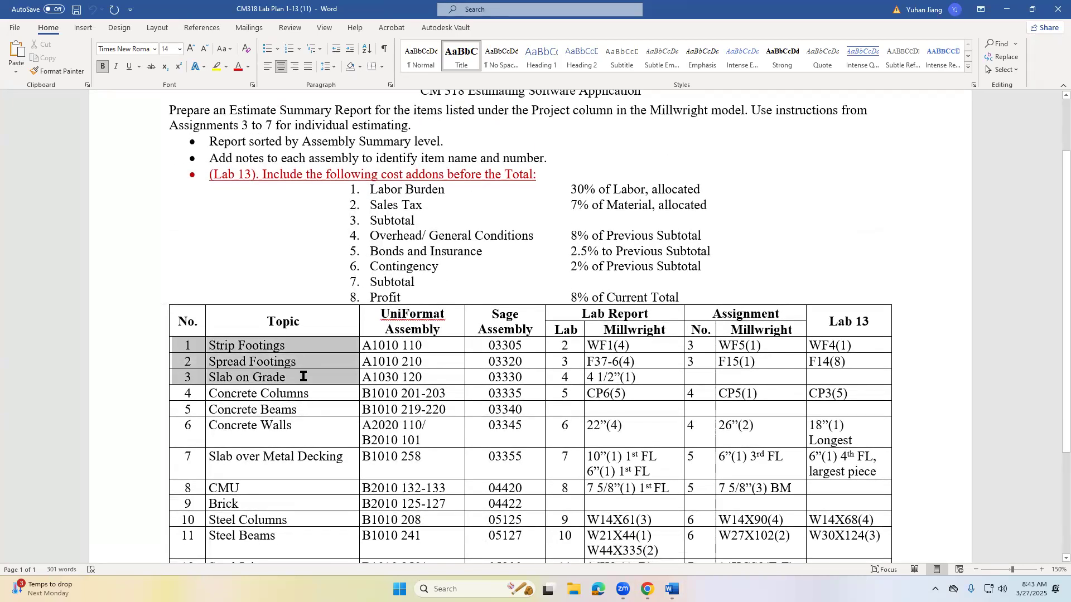
pyautogui.click(217, 66)
# - Make the Concrete Columns row purple and bold from its number through the Lab Report entry CP6(5)
pyautogui.click(189, 395)
pyautogui.moveTo(189, 394); pyautogui.dragTo(671, 392)
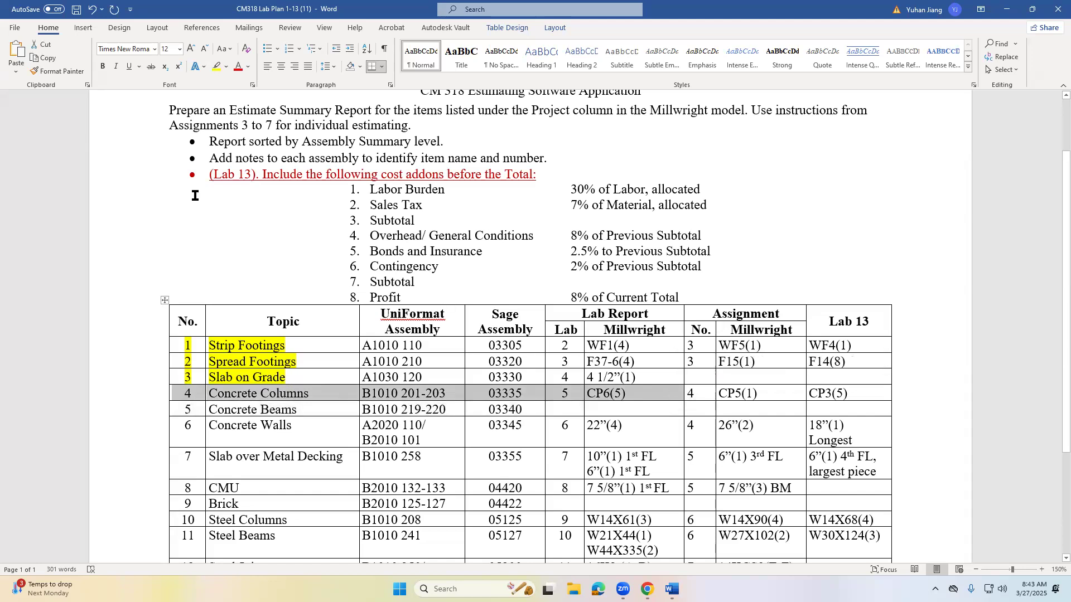
pyautogui.click(249, 68)
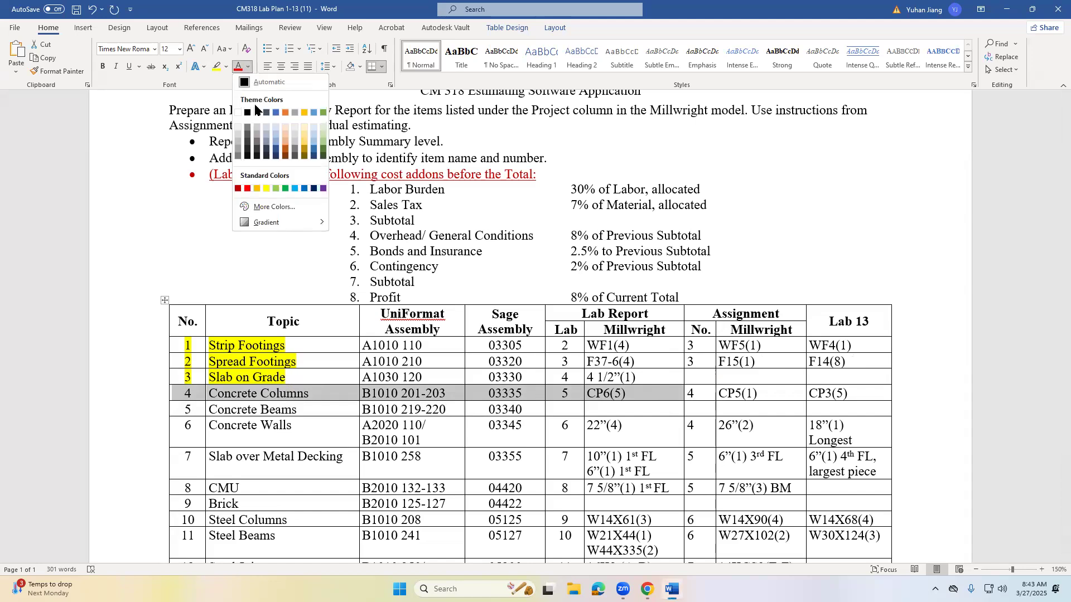
pyautogui.click(322, 189)
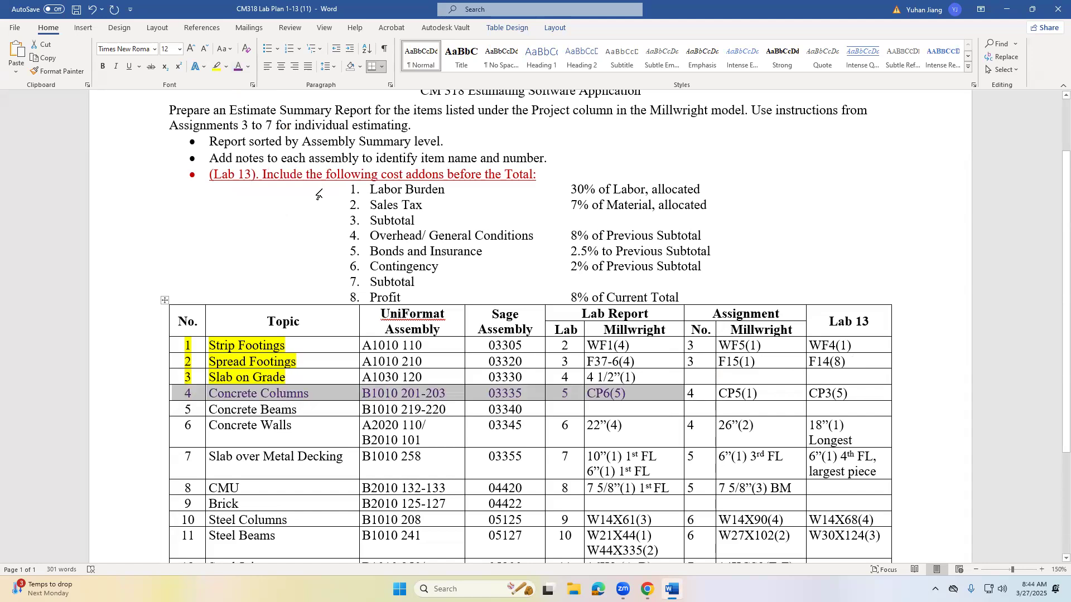
pyautogui.click(179, 395)
pyautogui.moveTo(179, 394); pyautogui.dragTo(622, 396)
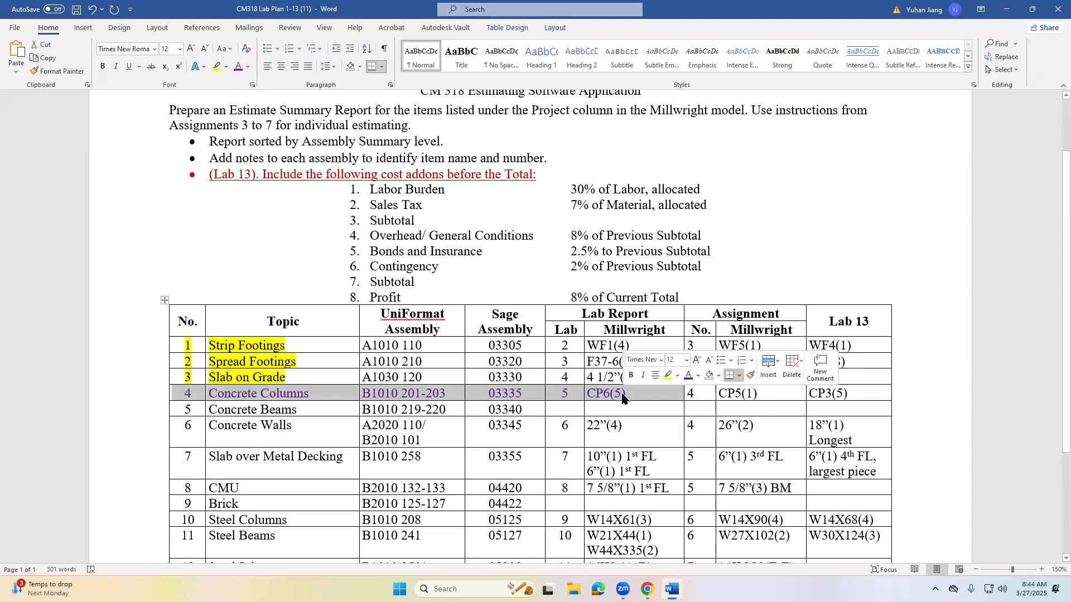
pyautogui.hotkey('ctrl', 'b')
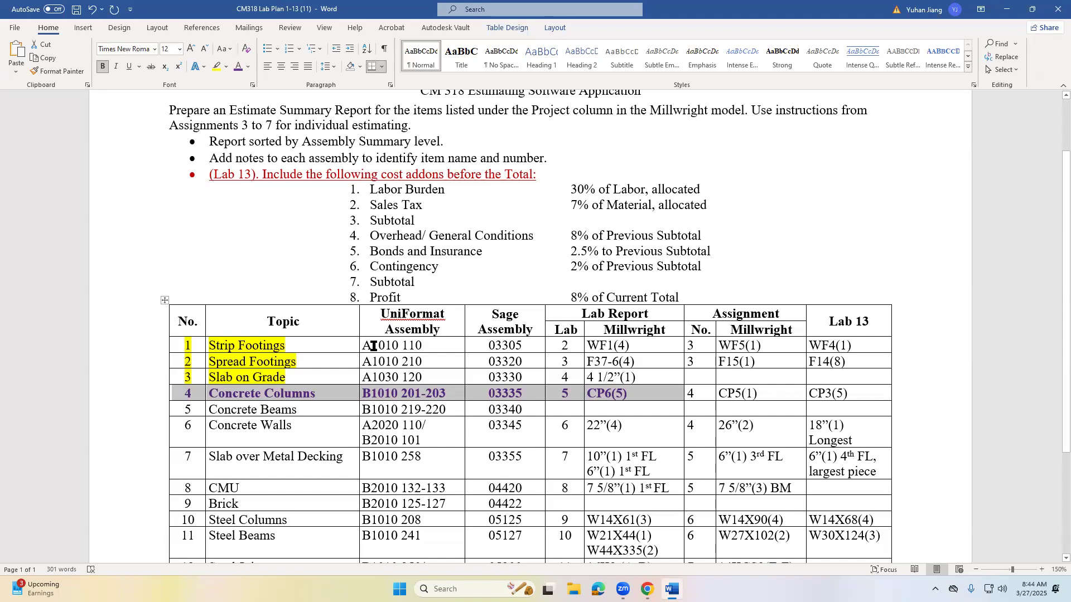
pyautogui.click(370, 393)
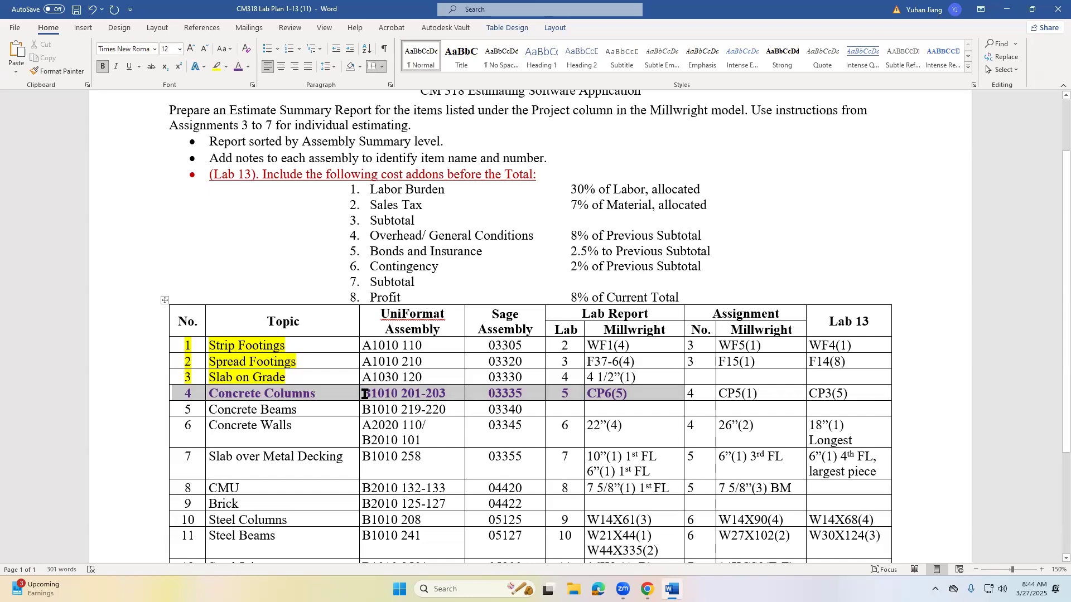
pyautogui.moveTo(369, 393); pyautogui.dragTo(364, 393)
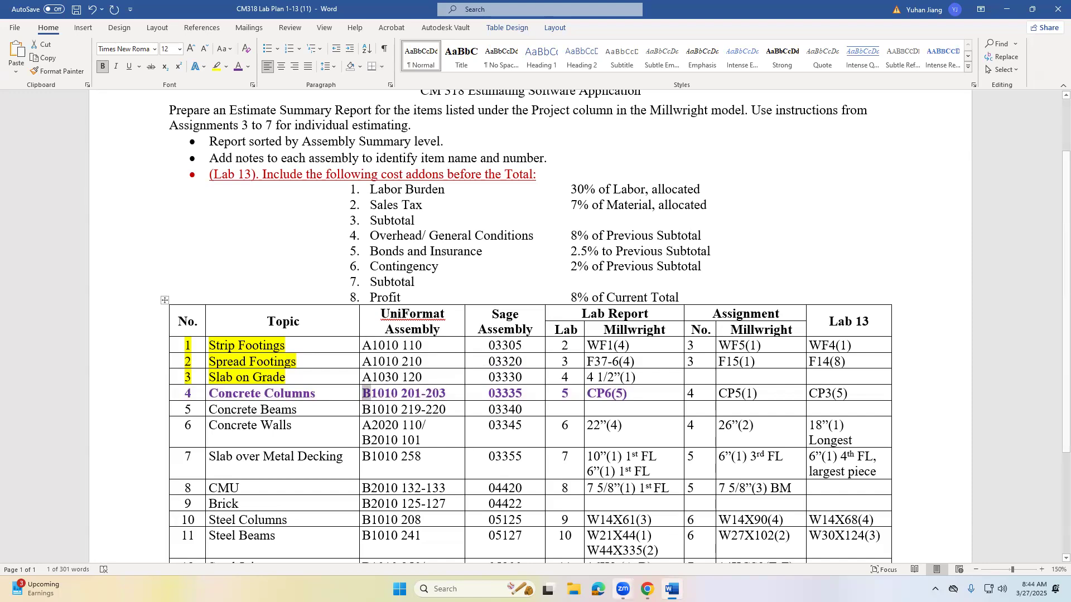
# - Switch to Chrome, download Millwright.nwd from Model and Drawings in the Course Content, and open it in Navisworks, ignoring all unresolved references
pyautogui.click(647, 589)
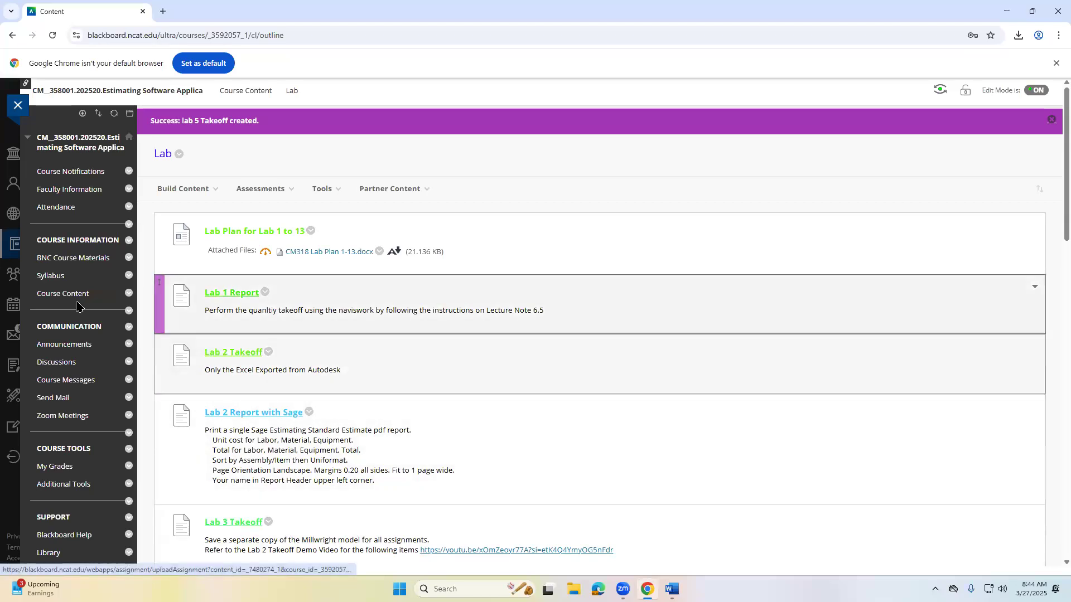
pyautogui.click(69, 294)
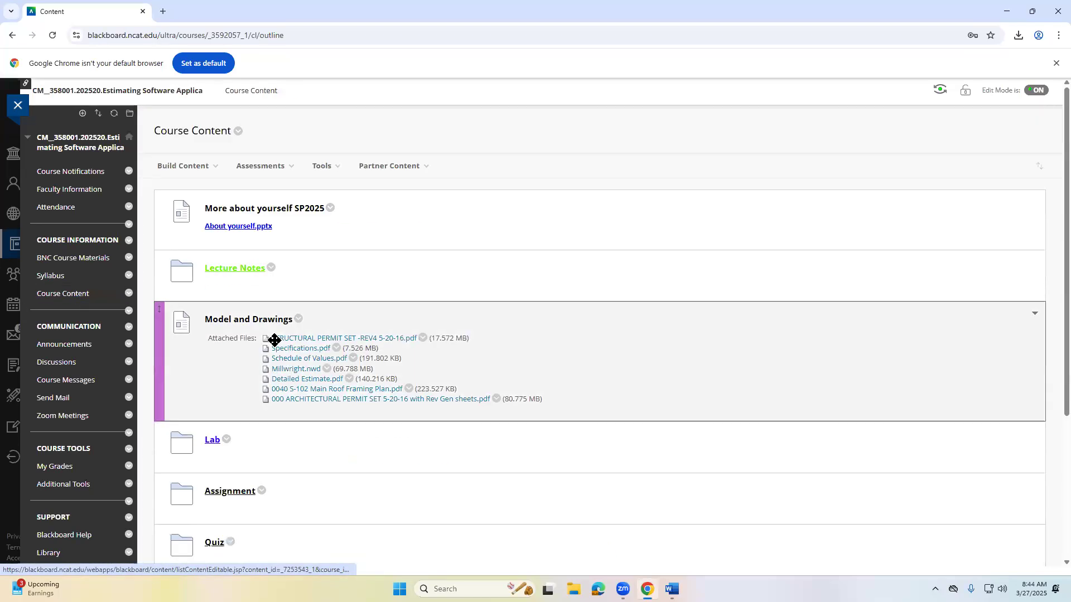
pyautogui.scroll(-1, 295, 357)
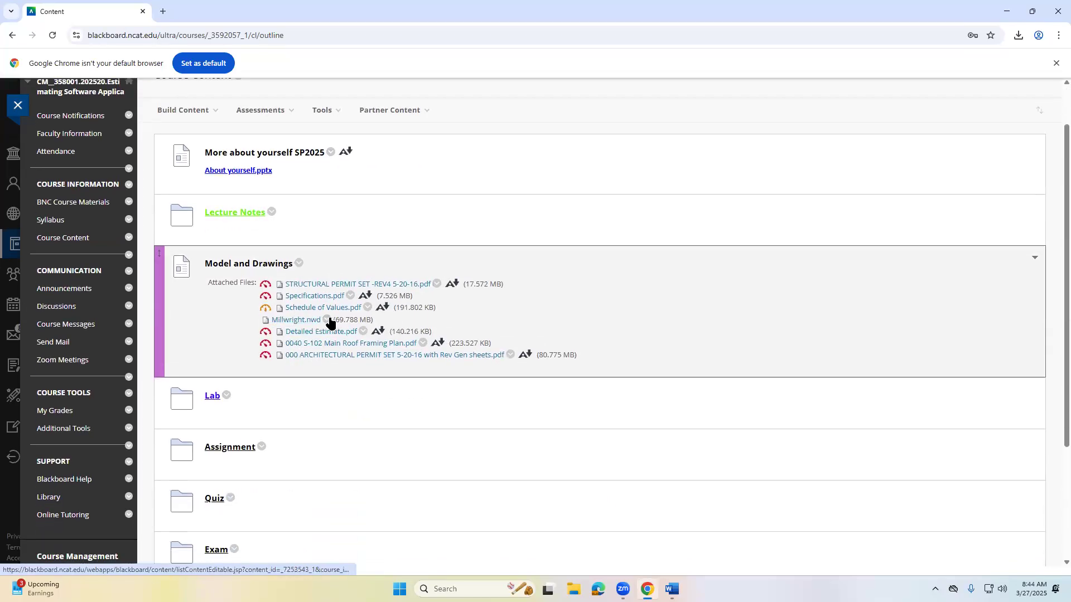
pyautogui.click(327, 320)
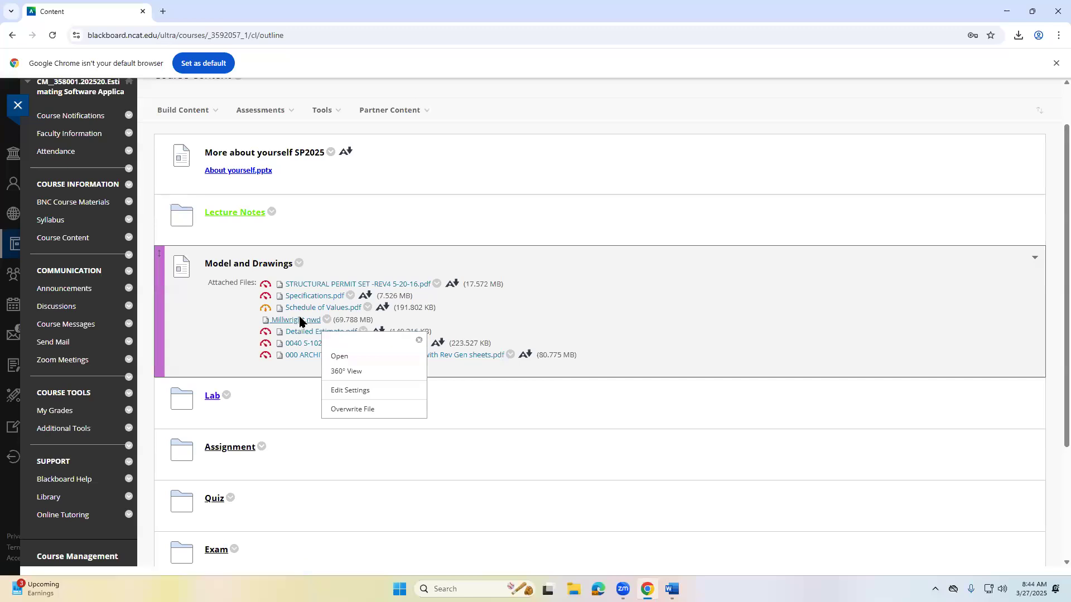
pyautogui.click(296, 320)
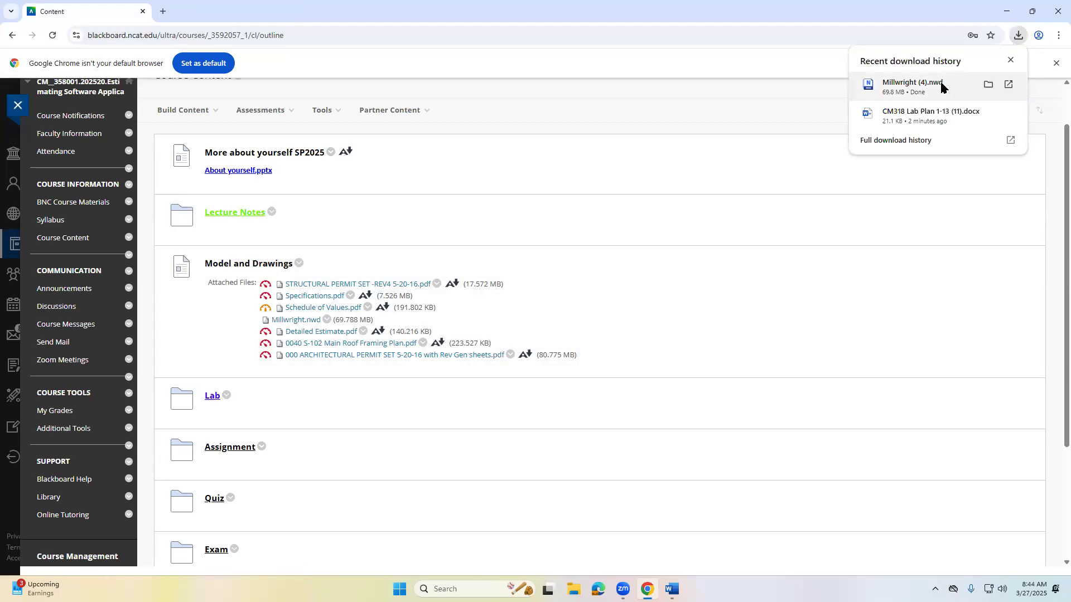
pyautogui.click(941, 86)
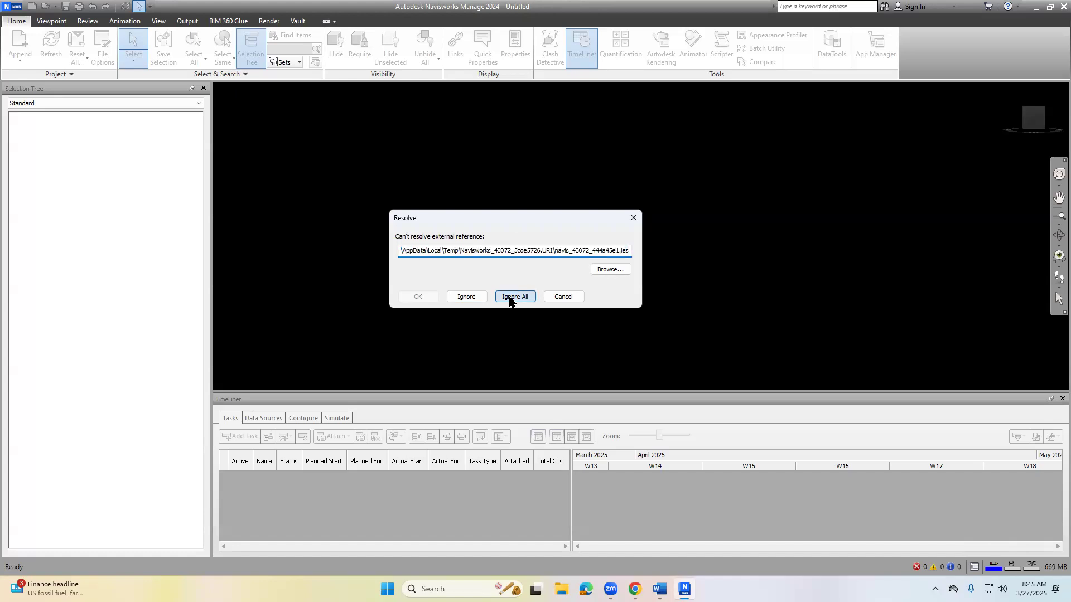
pyautogui.click(509, 297)
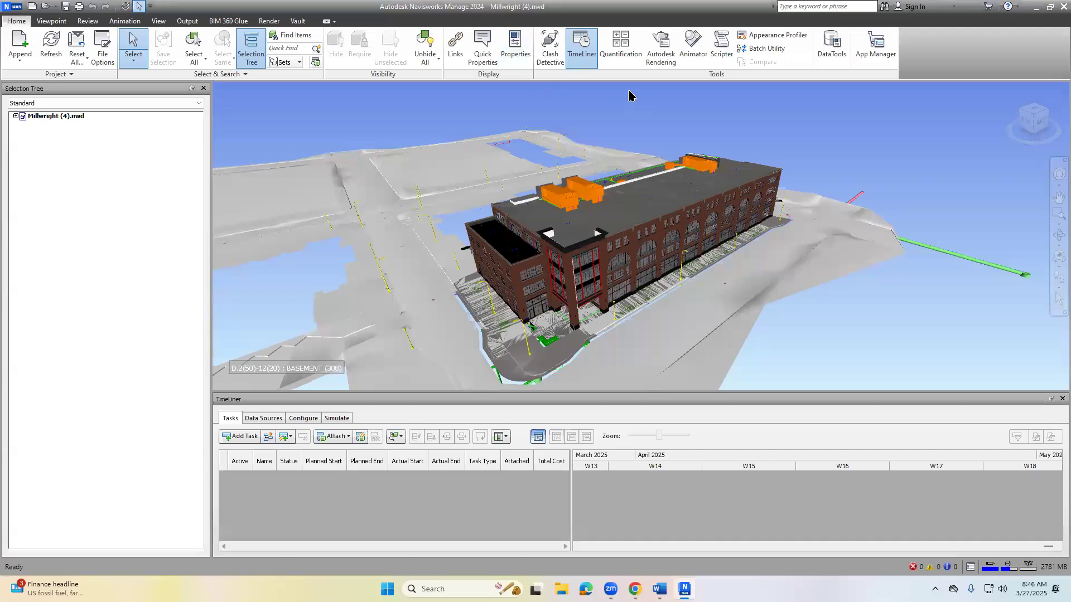
# - Set up a Quantification project with the Uniformat catalog, Imperial units and the default takeoff properties
pyautogui.click(628, 49)
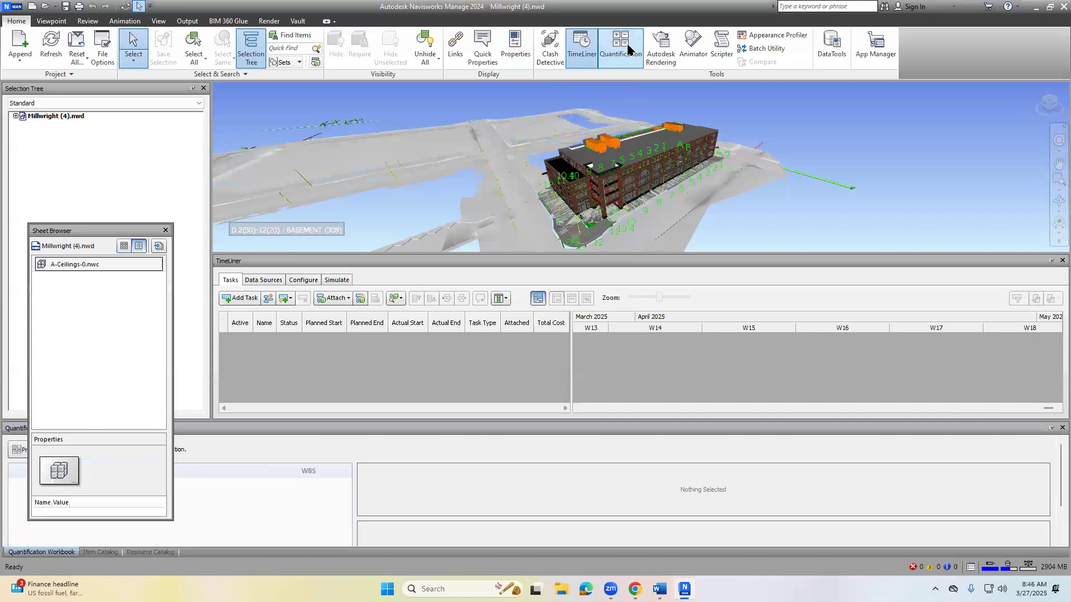
pyautogui.moveTo(101, 232); pyautogui.dragTo(380, 112)
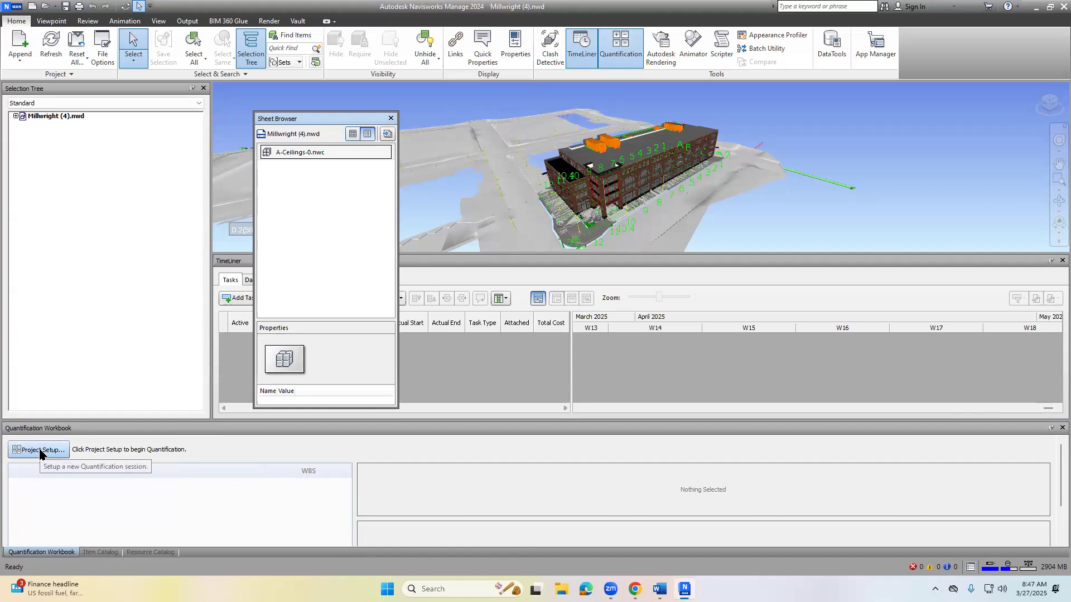
pyautogui.click(39, 450)
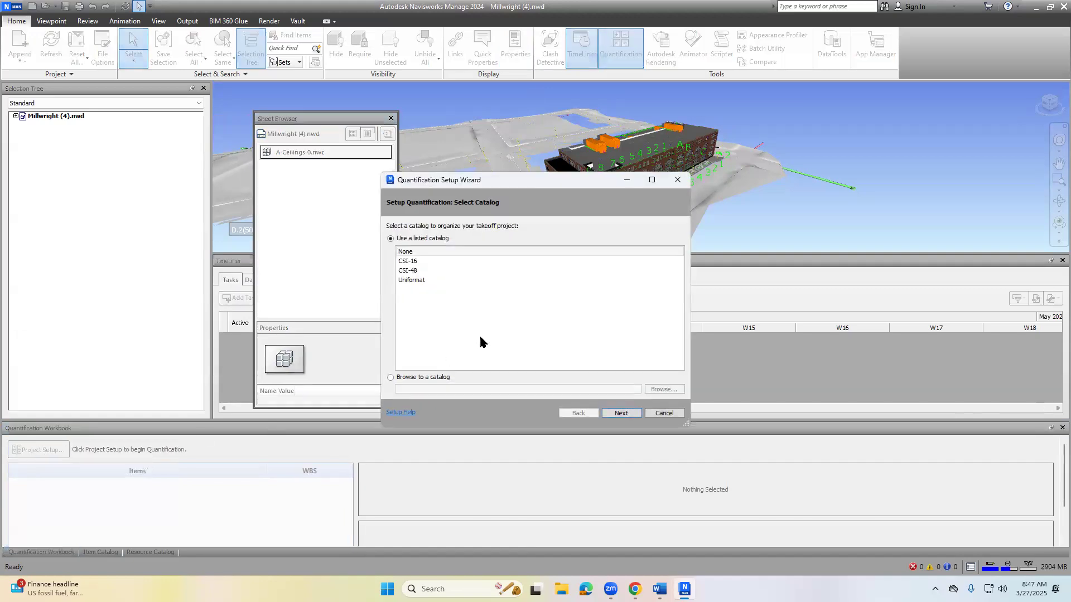
pyautogui.click(421, 282)
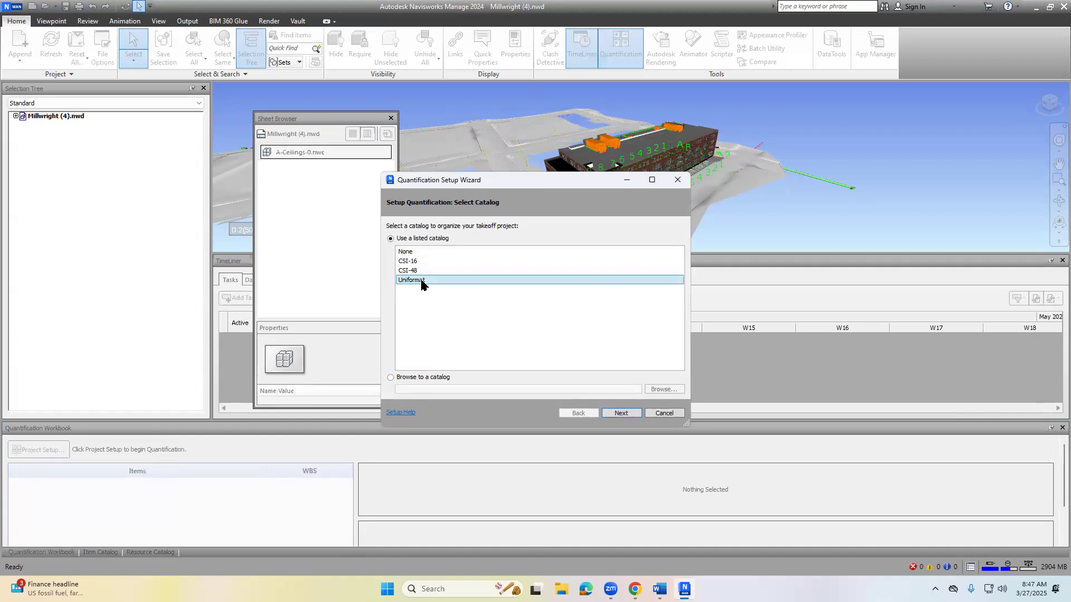
pyautogui.click(634, 415)
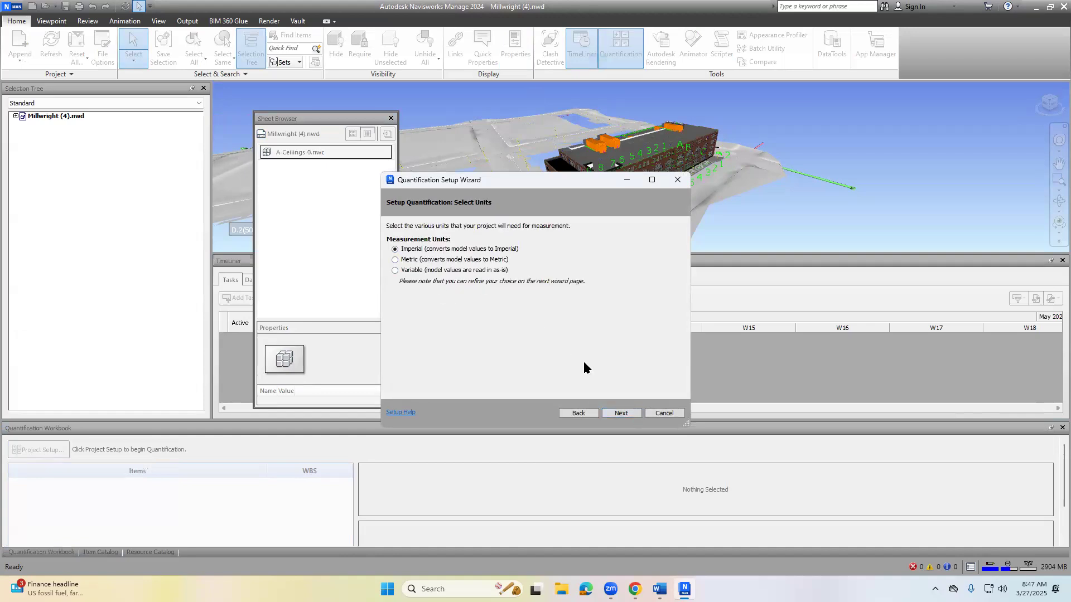
pyautogui.click(616, 416)
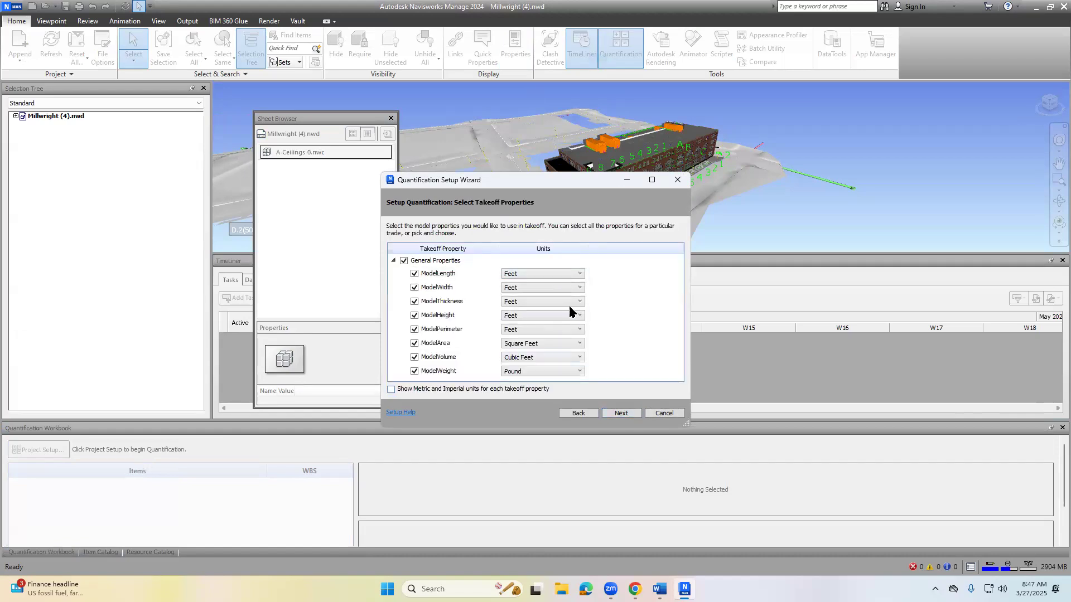
pyautogui.click(631, 414)
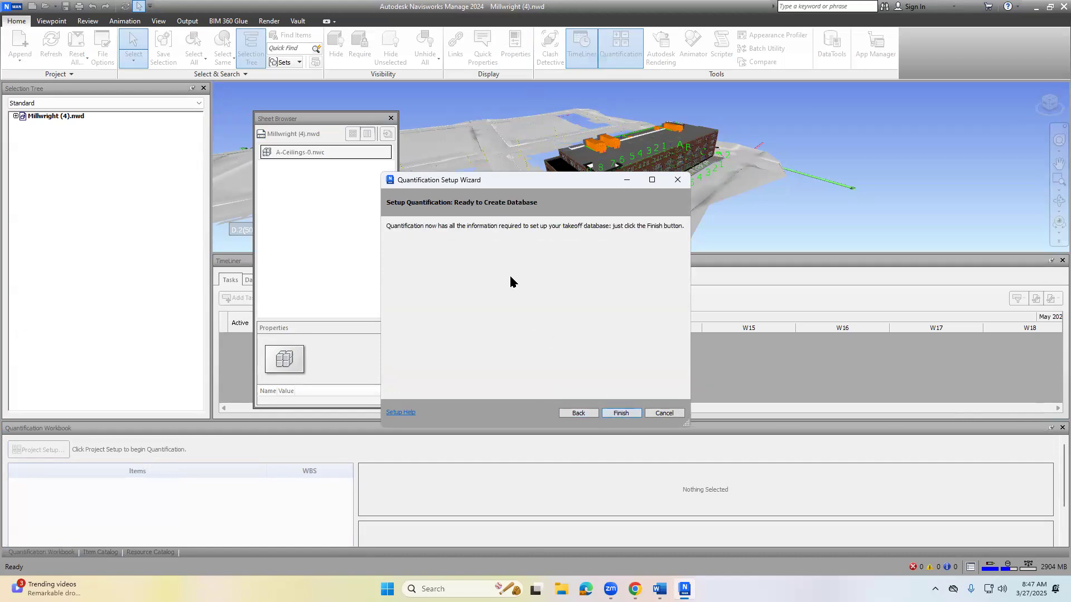
pyautogui.click(621, 414)
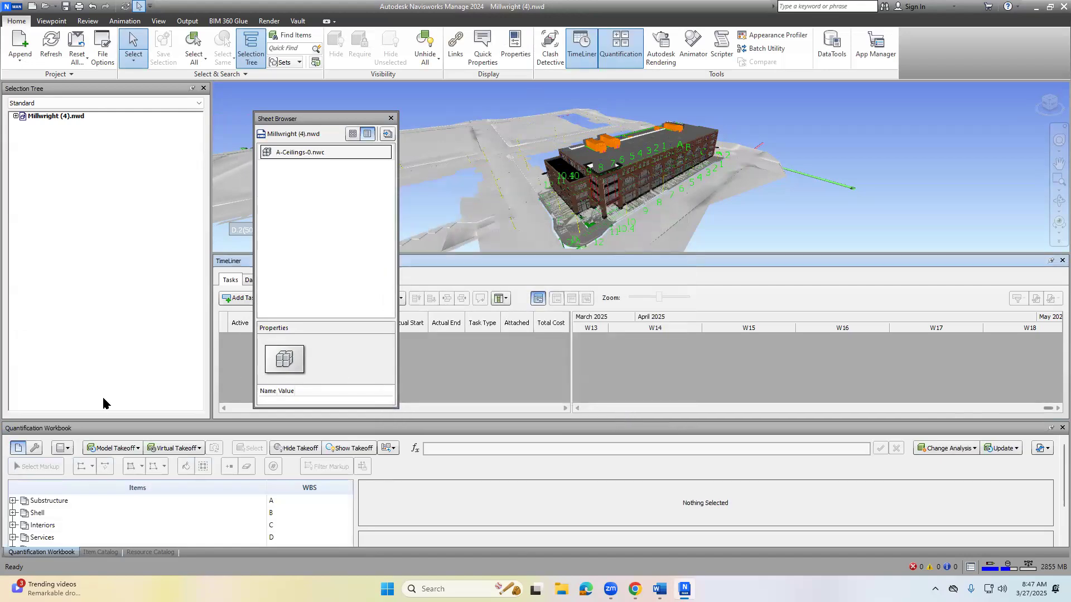
# - Enlarge the Quantification Workbook, expand Shell and its Superstructure group, and select Floor Construction (B.10.10)
pyautogui.moveTo(86, 420); pyautogui.dragTo(96, 377)
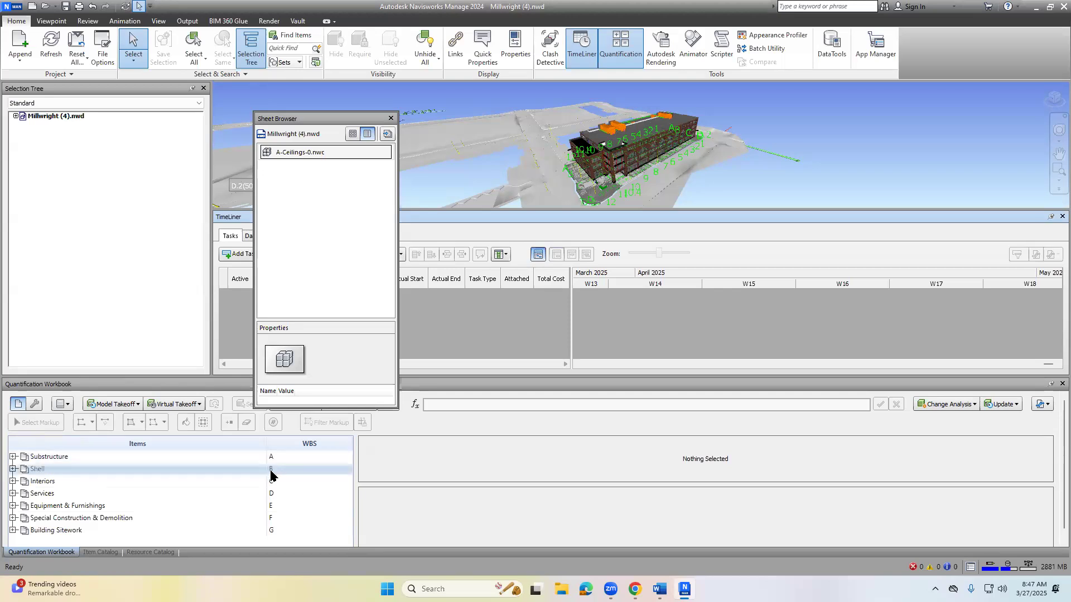
pyautogui.click(13, 469)
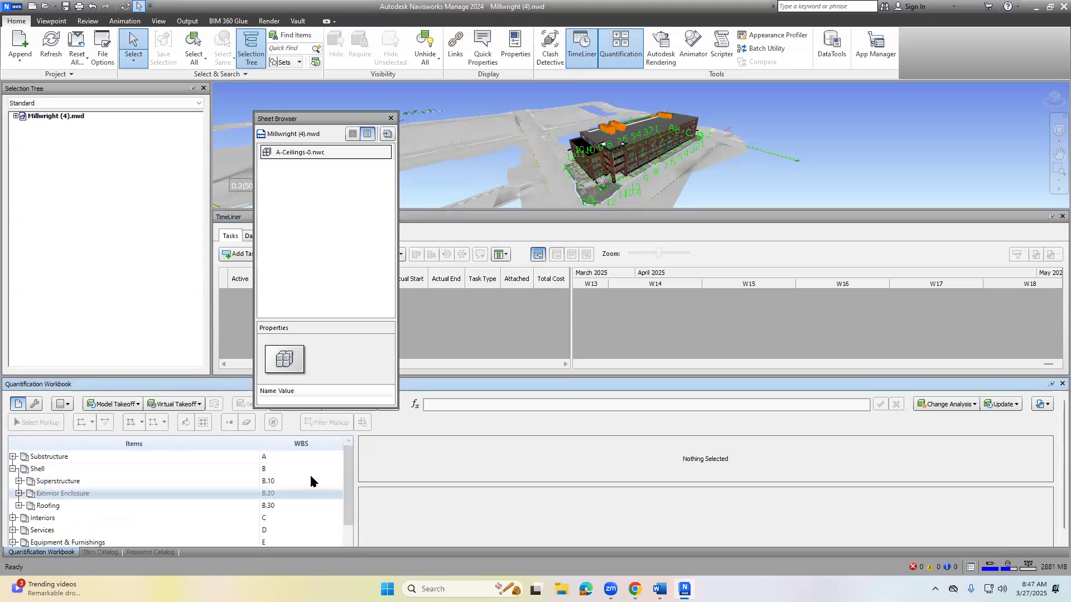
pyautogui.click(288, 481)
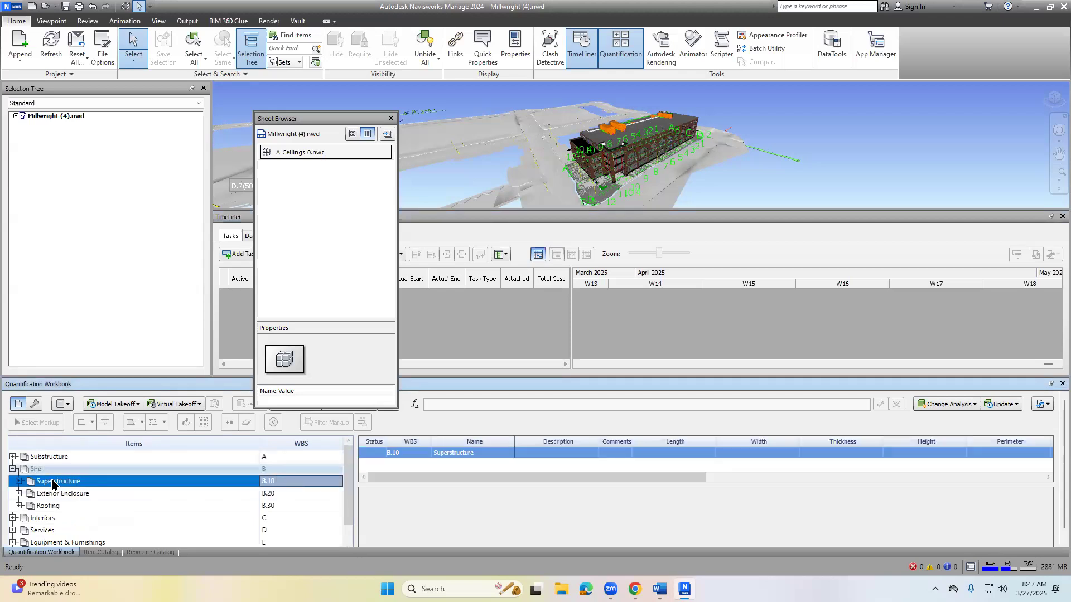
pyautogui.click(19, 482)
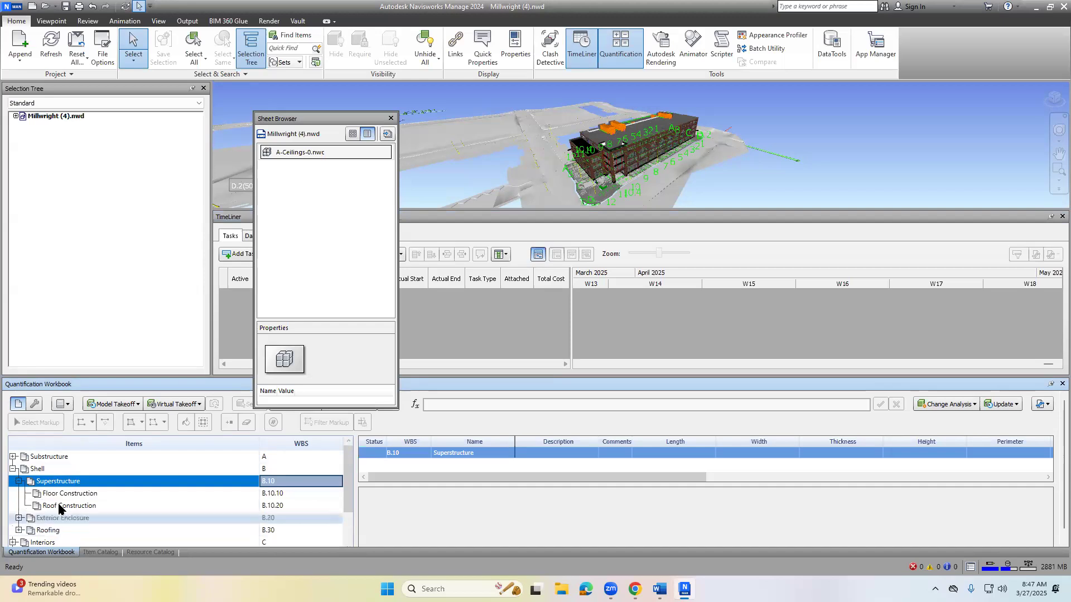
pyautogui.click(100, 495)
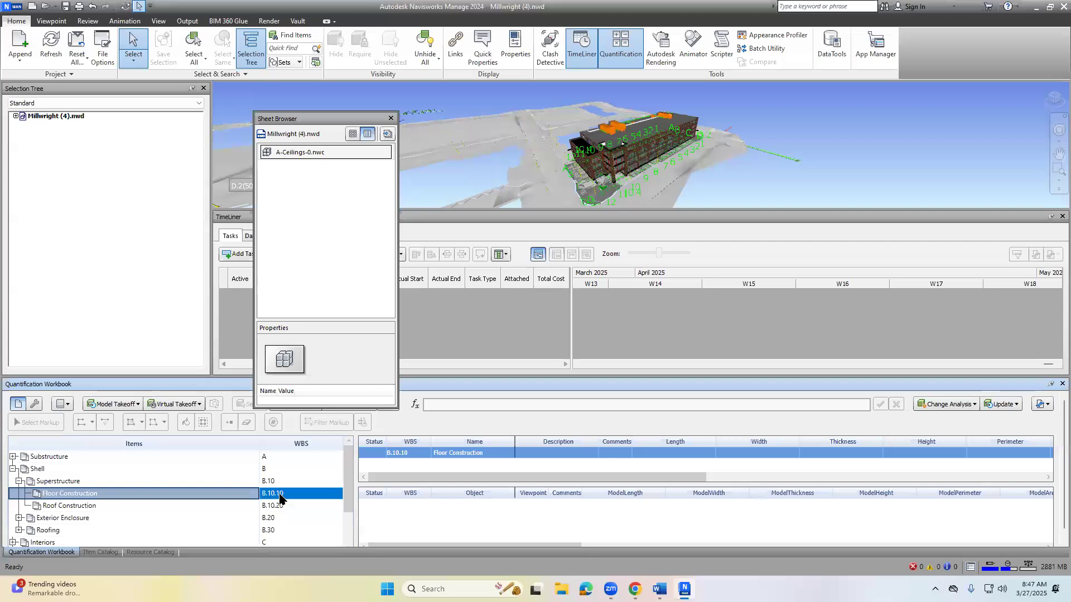
pyautogui.click(129, 516)
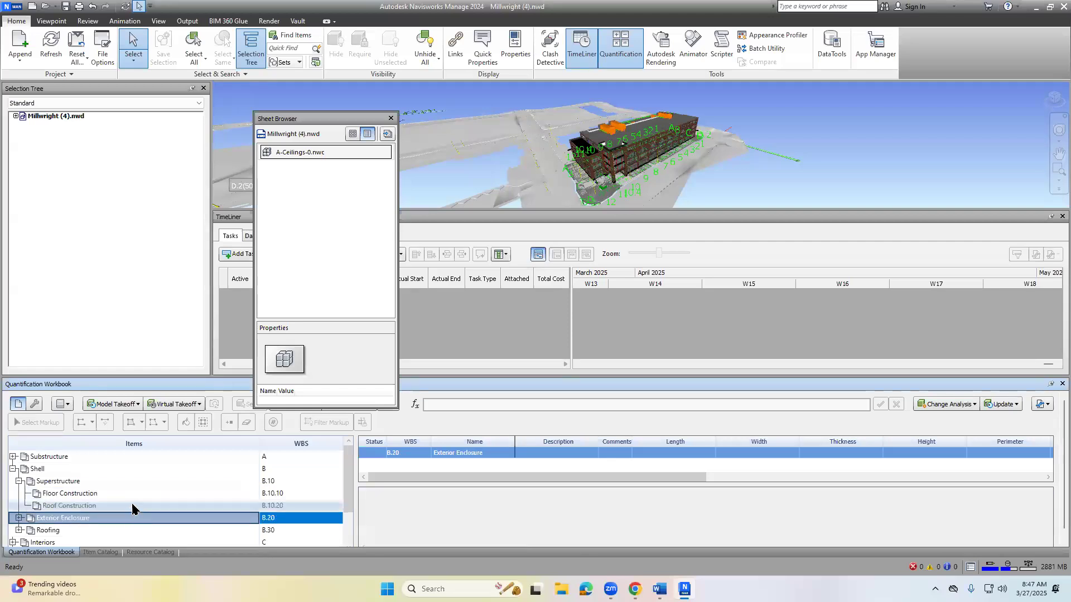
pyautogui.click(132, 504)
pyautogui.click(134, 498)
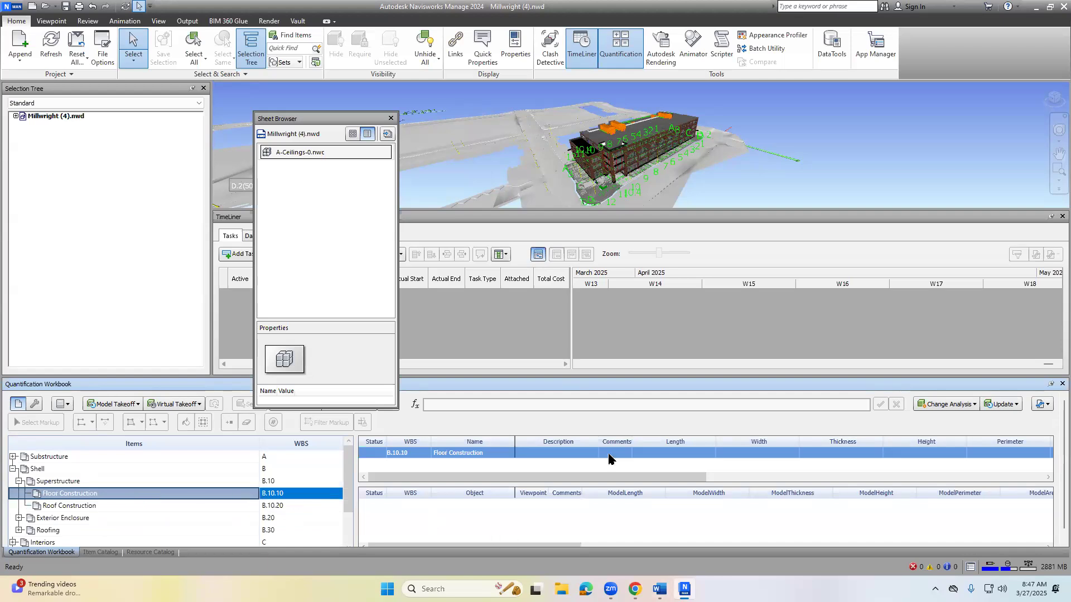
pyautogui.click(635, 589)
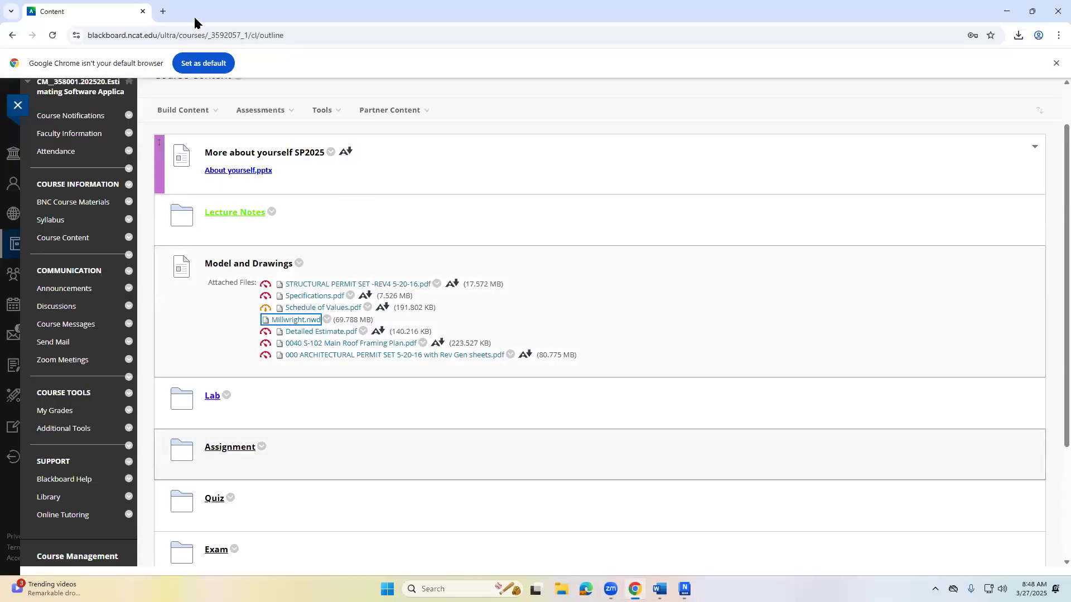
pyautogui.click(659, 589)
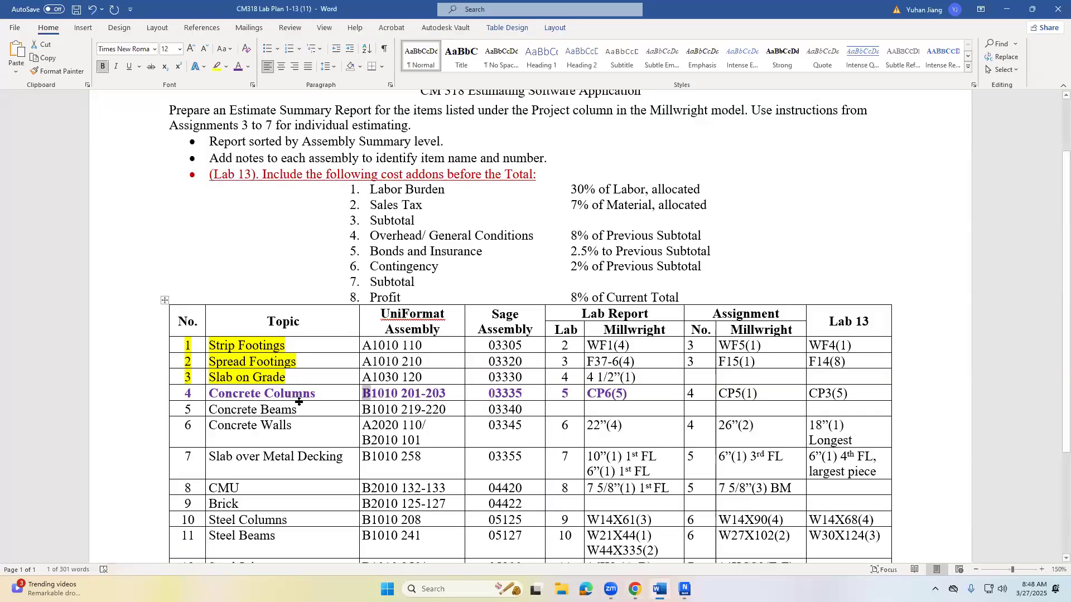
pyautogui.moveTo(391, 394); pyautogui.dragTo(188, 392)
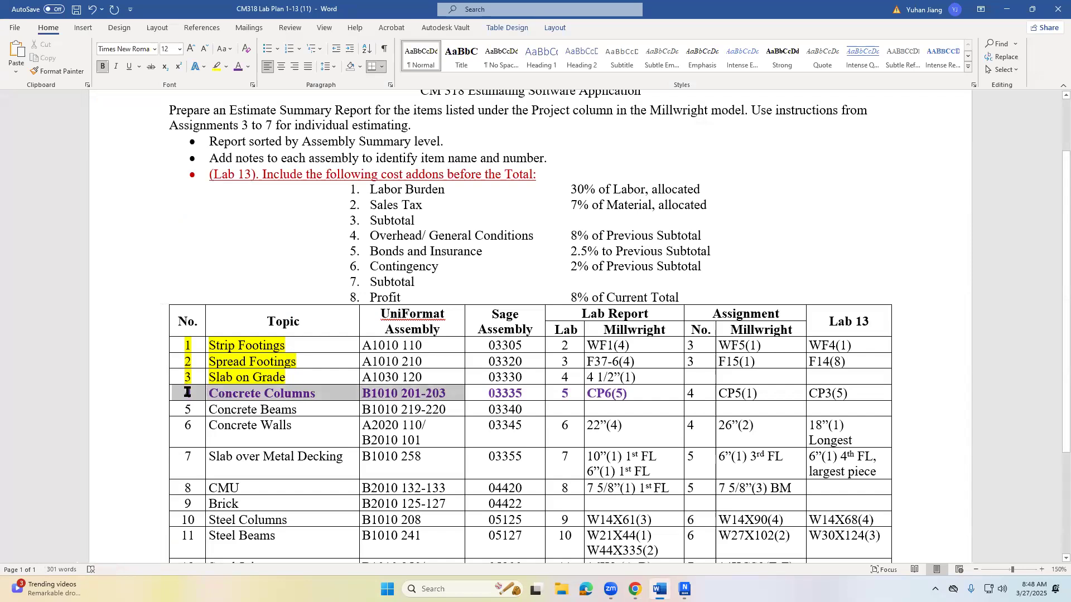
pyautogui.click(226, 66)
pyautogui.click(253, 83)
pyautogui.click(344, 282)
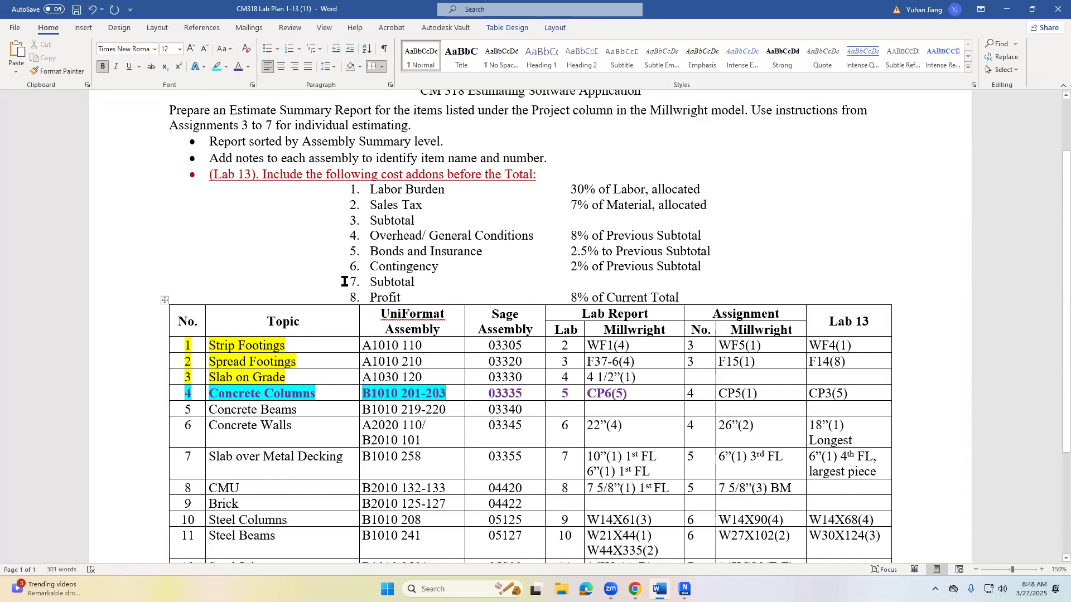
pyautogui.moveTo(394, 393); pyautogui.dragTo(357, 393)
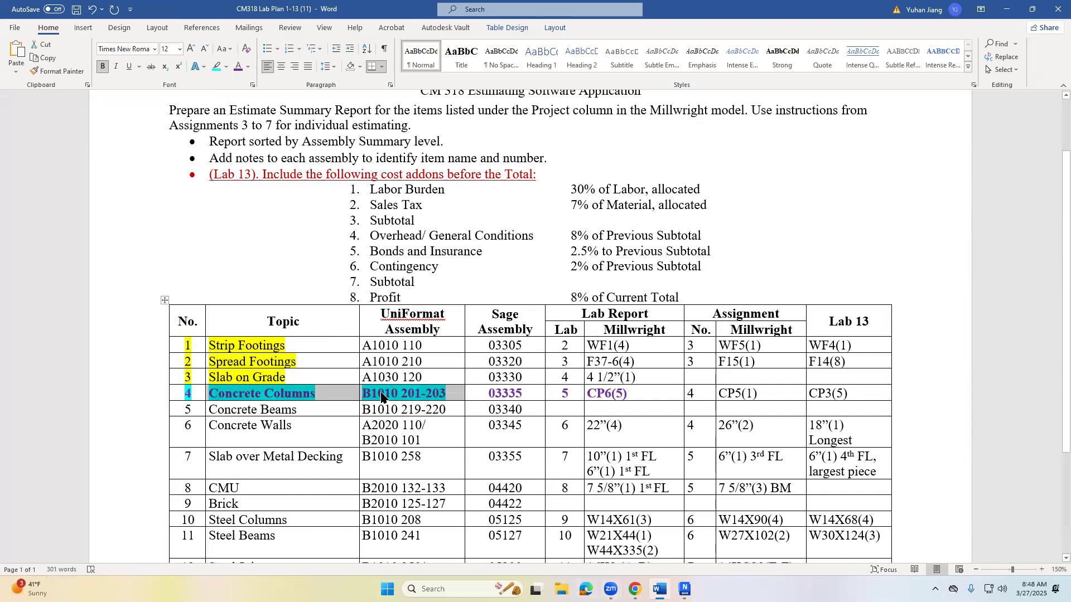
pyautogui.click(382, 395)
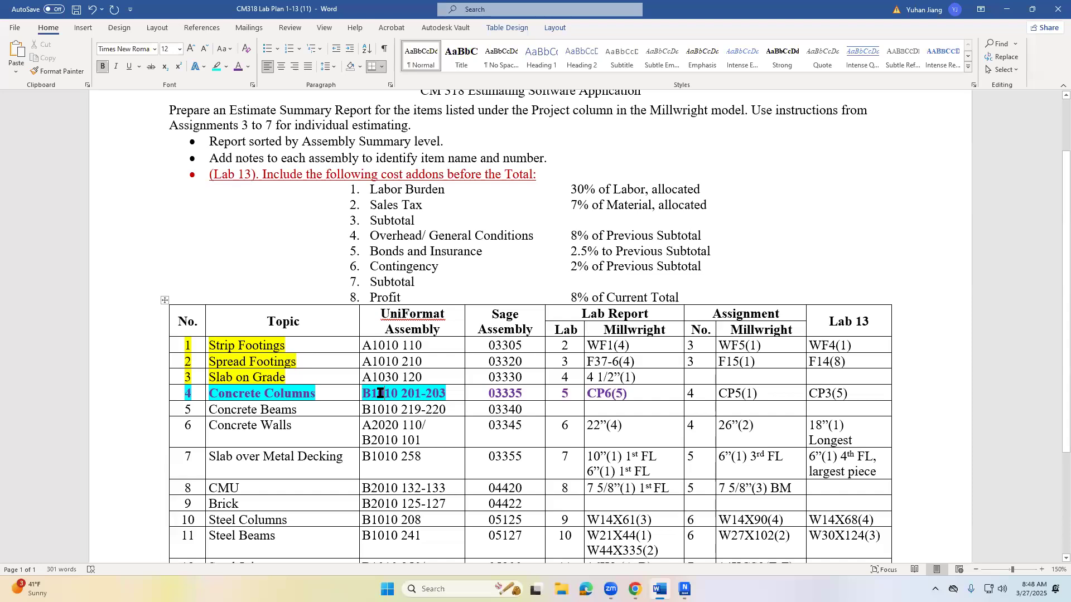
# - Switch back to Navisworks and close the TimeLiner window to enlarge the model view, keeping the Selection Tree docked
pyautogui.click(635, 589)
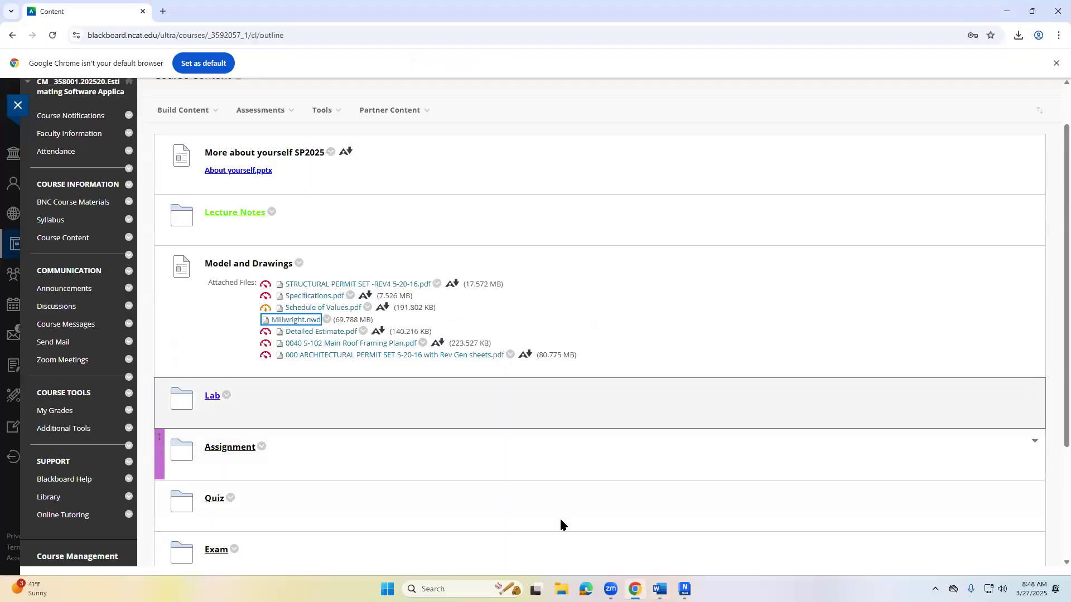
pyautogui.click(683, 589)
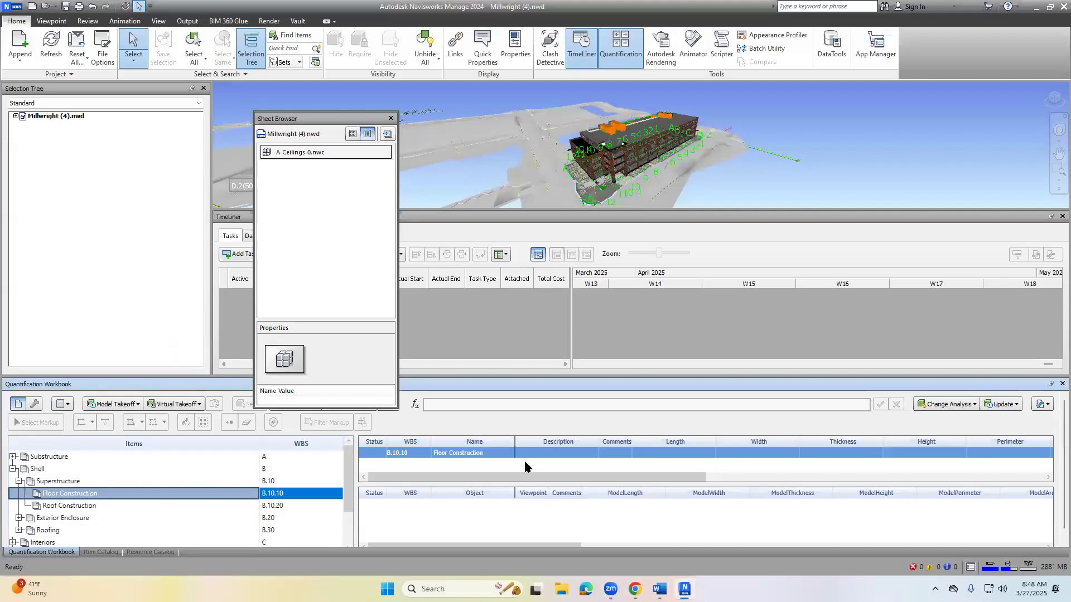
pyautogui.click(43, 119)
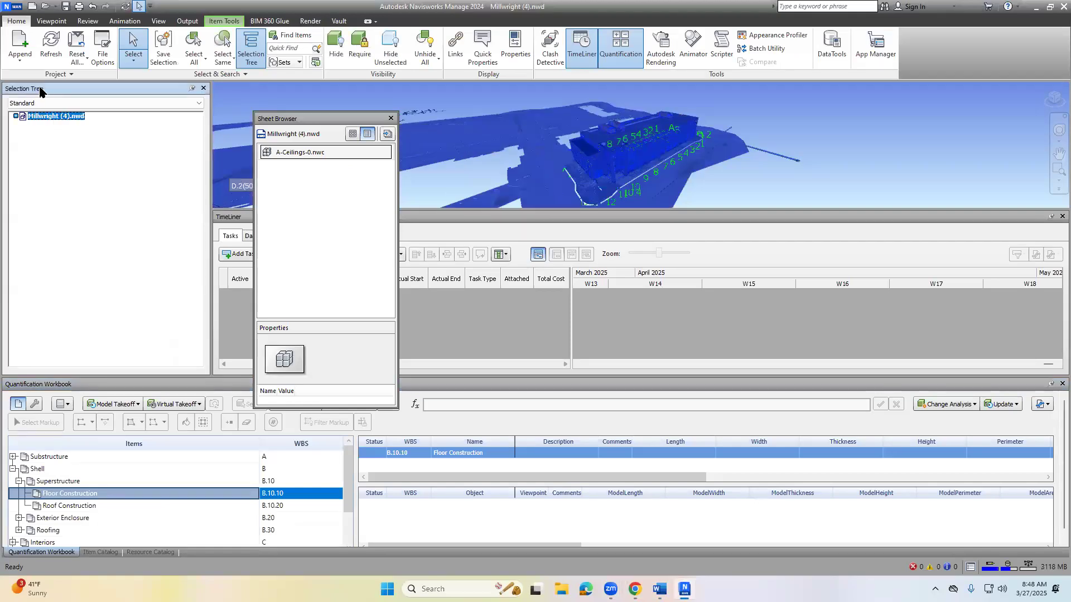
pyautogui.click(192, 88)
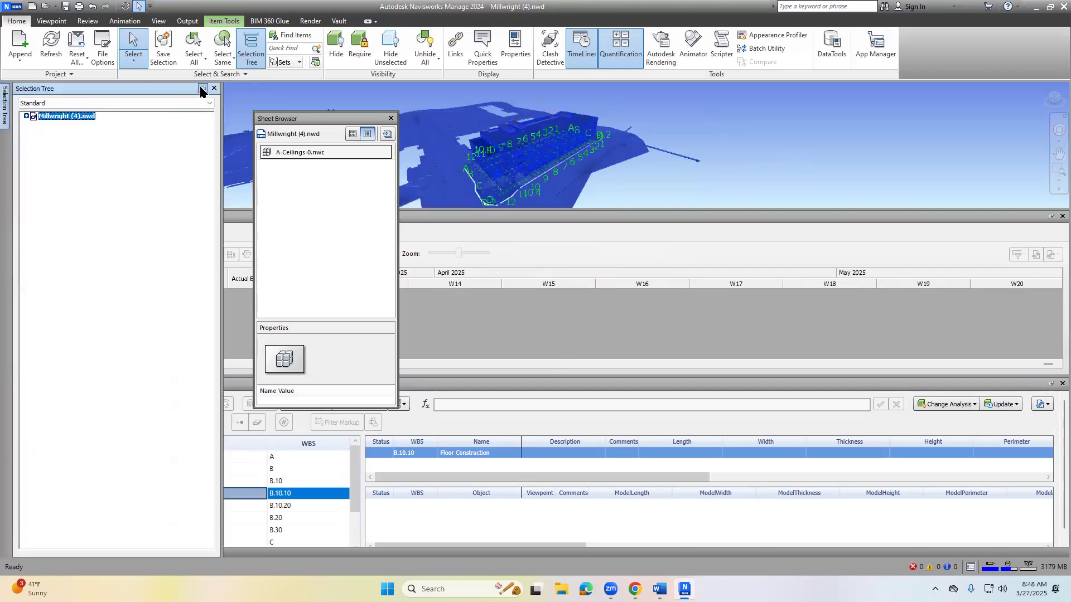
pyautogui.click(202, 88)
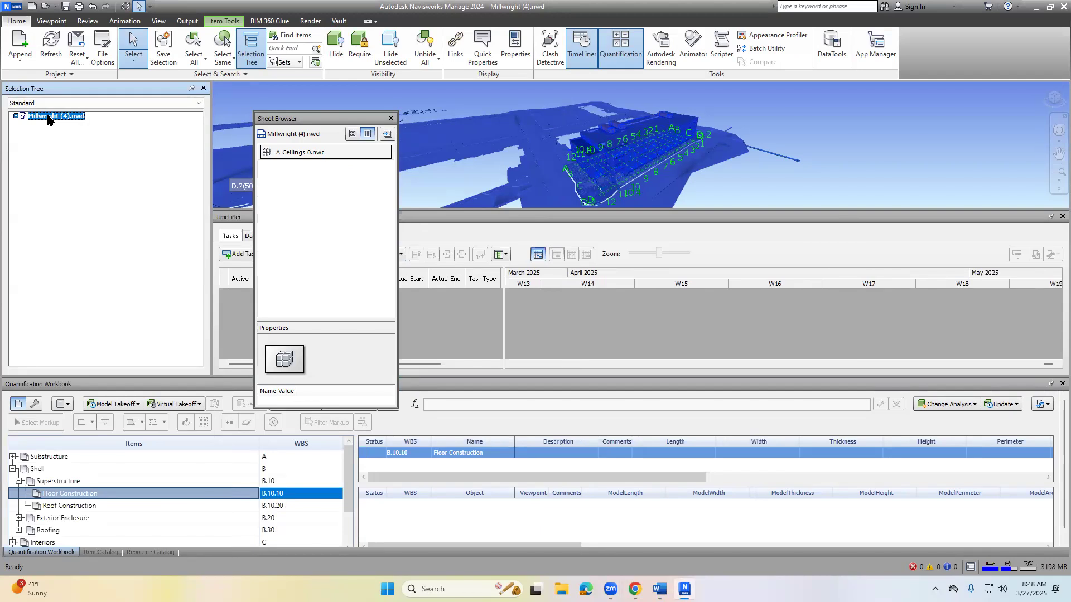
pyautogui.click(1061, 216)
pyautogui.scroll(2, 565, 265)
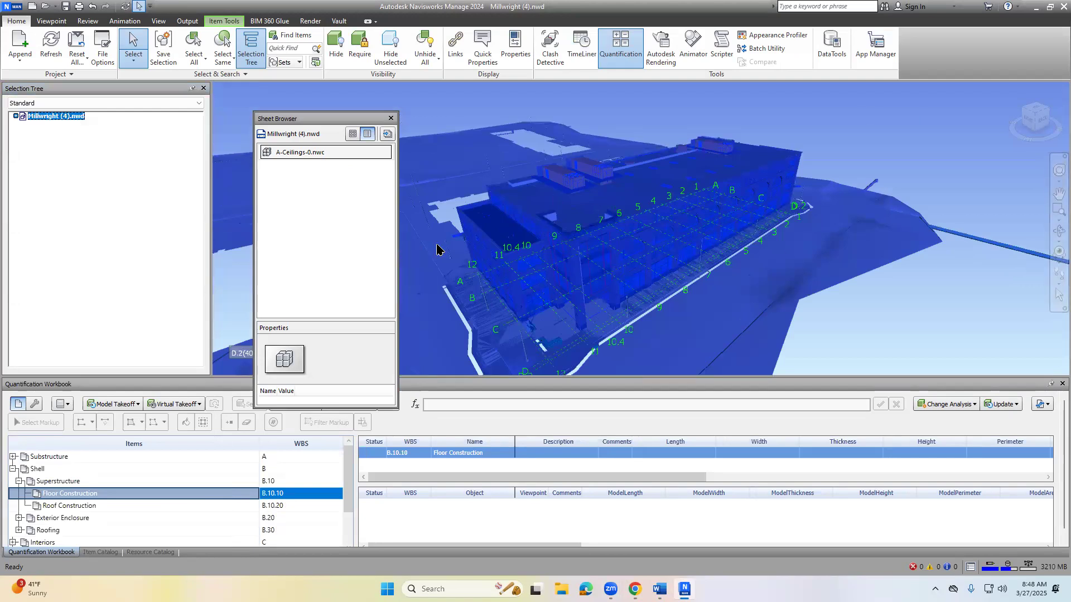
# - Expand Millwright (4).nwd through S-STR_CS.nwd and S-COL.nwc to the Structural Columns families, and widen the Selection Tree
pyautogui.click(15, 116)
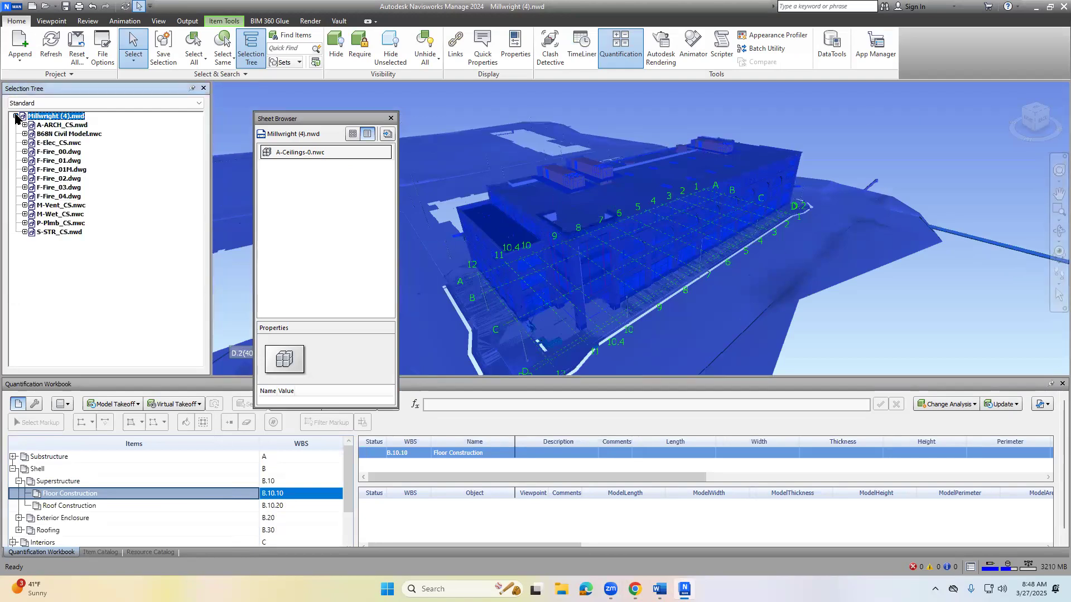
pyautogui.click(25, 232)
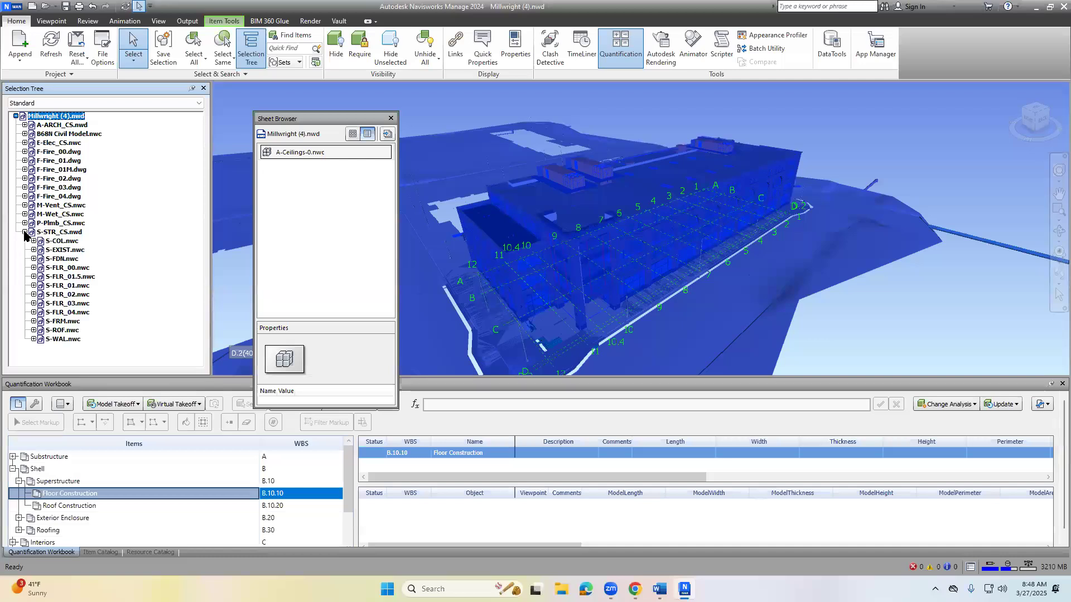
pyautogui.click(62, 243)
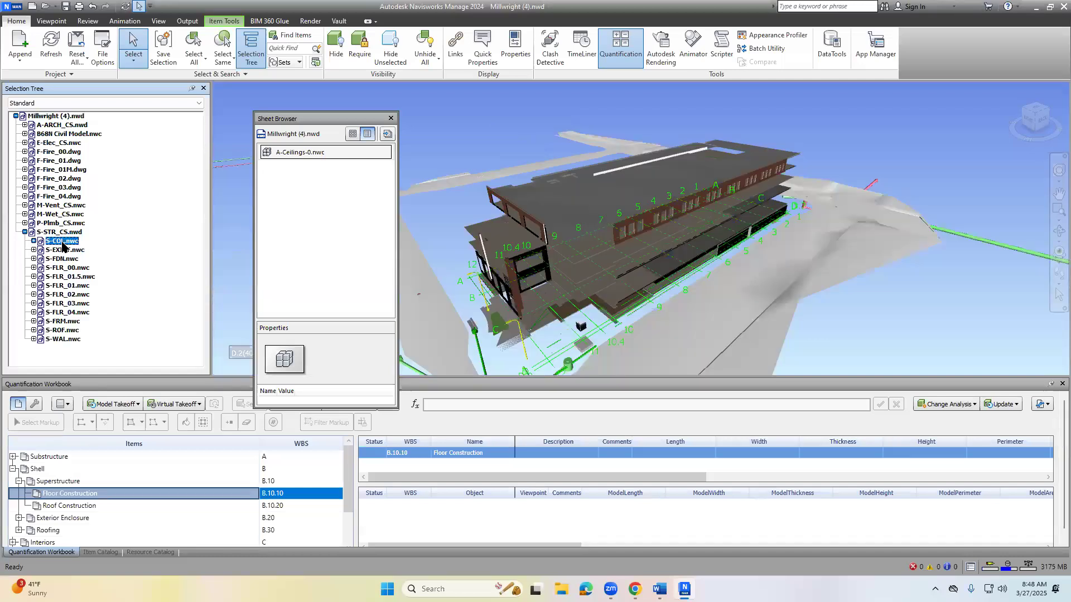
pyautogui.click(33, 241)
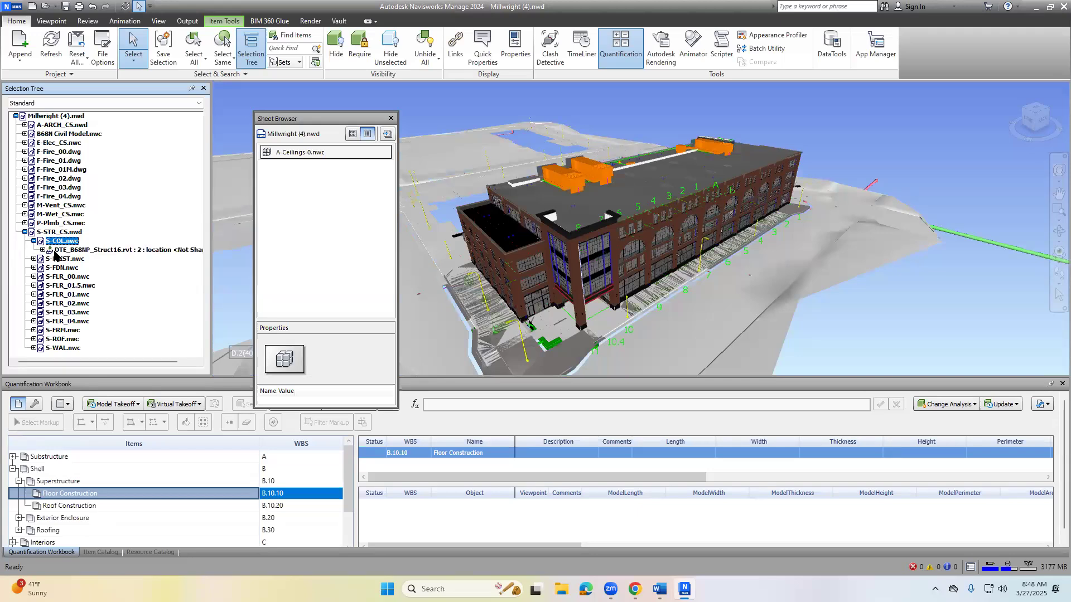
pyautogui.click(43, 250)
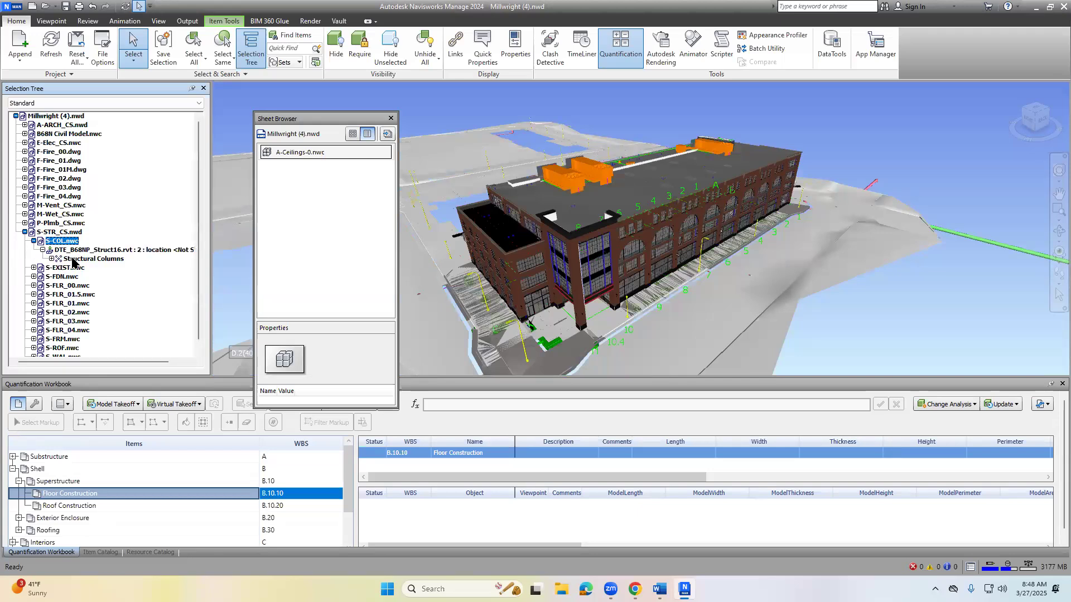
pyautogui.click(63, 259)
pyautogui.click(51, 259)
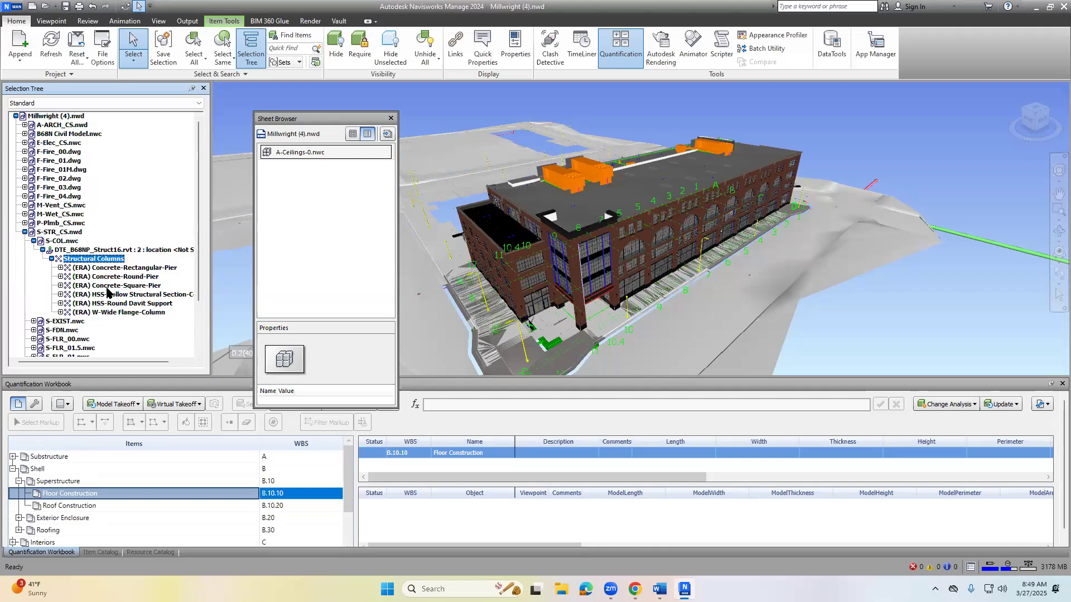
pyautogui.moveTo(214, 268); pyautogui.dragTo(233, 268)
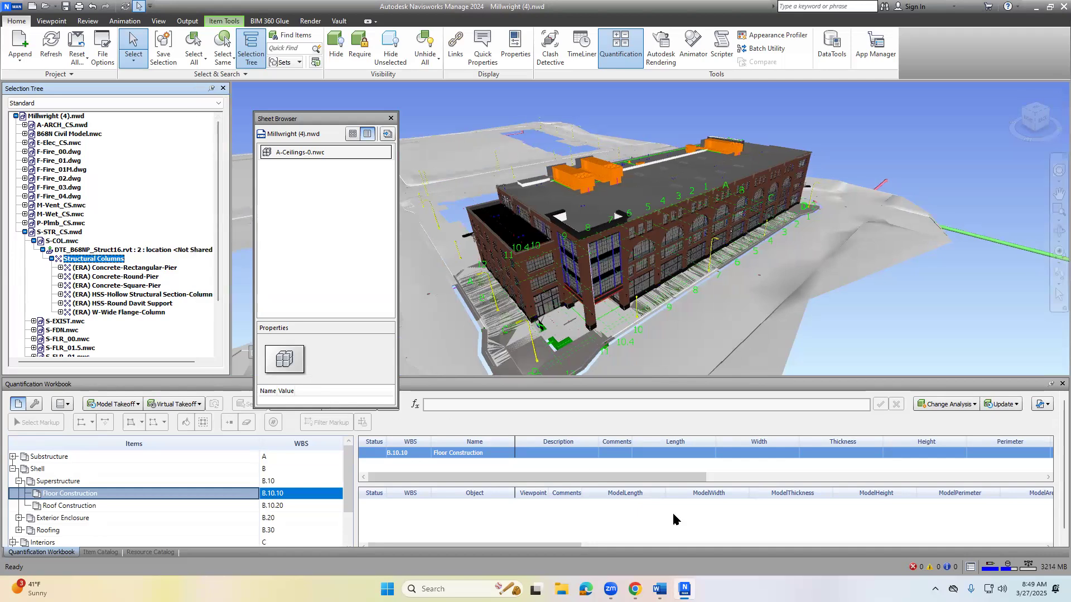
# - Check the Concrete Columns Lab Report entry in the Word lab plan, then minimize the document to return to Navisworks
pyautogui.hotkey('alt', 'Tab')
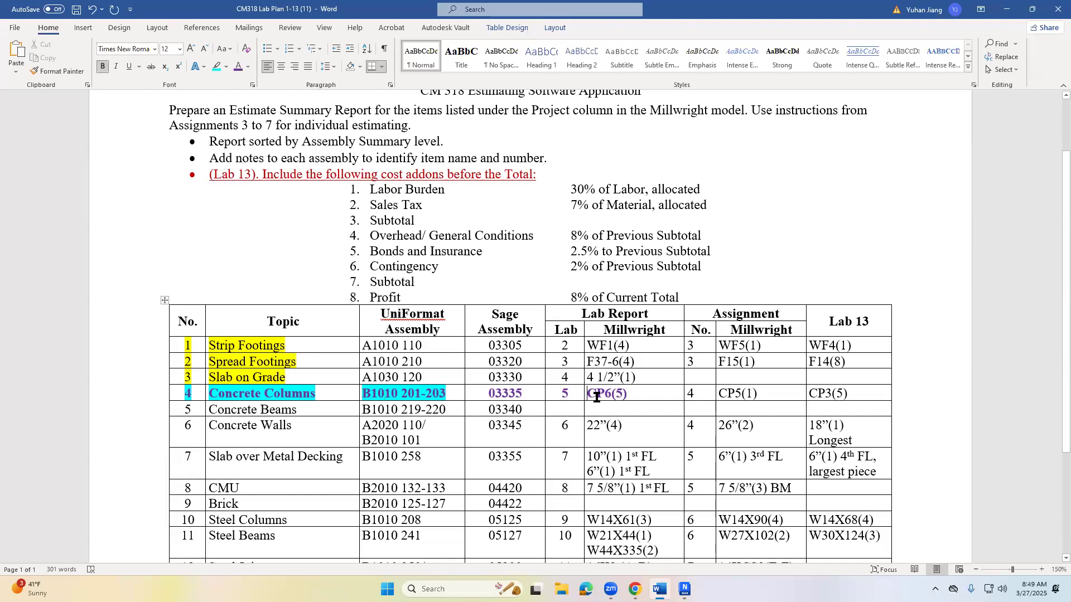
pyautogui.moveTo(633, 395); pyautogui.dragTo(577, 391)
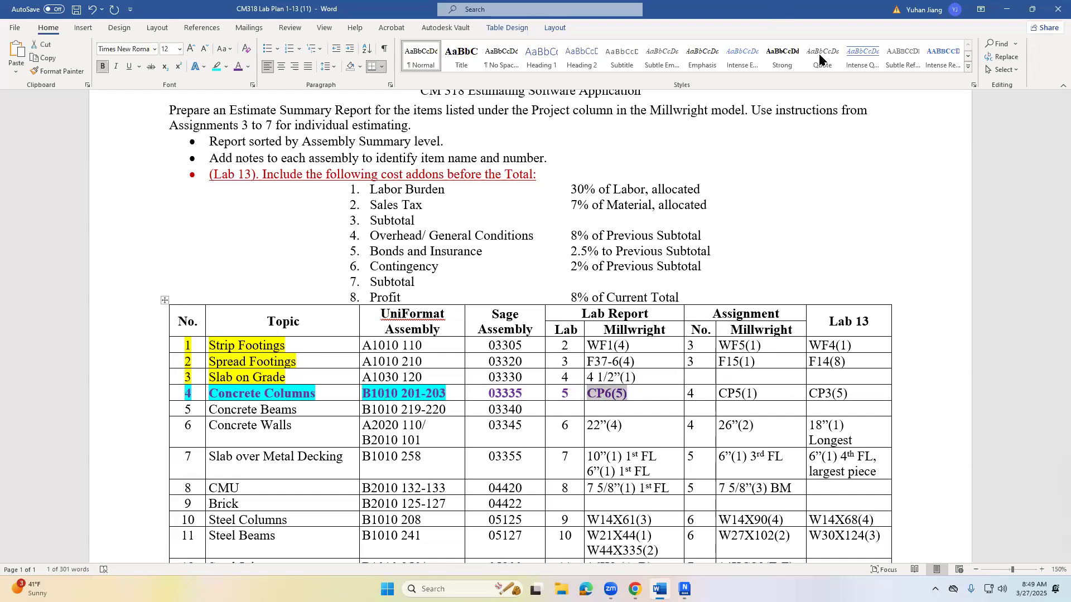
pyautogui.press('super+Down')
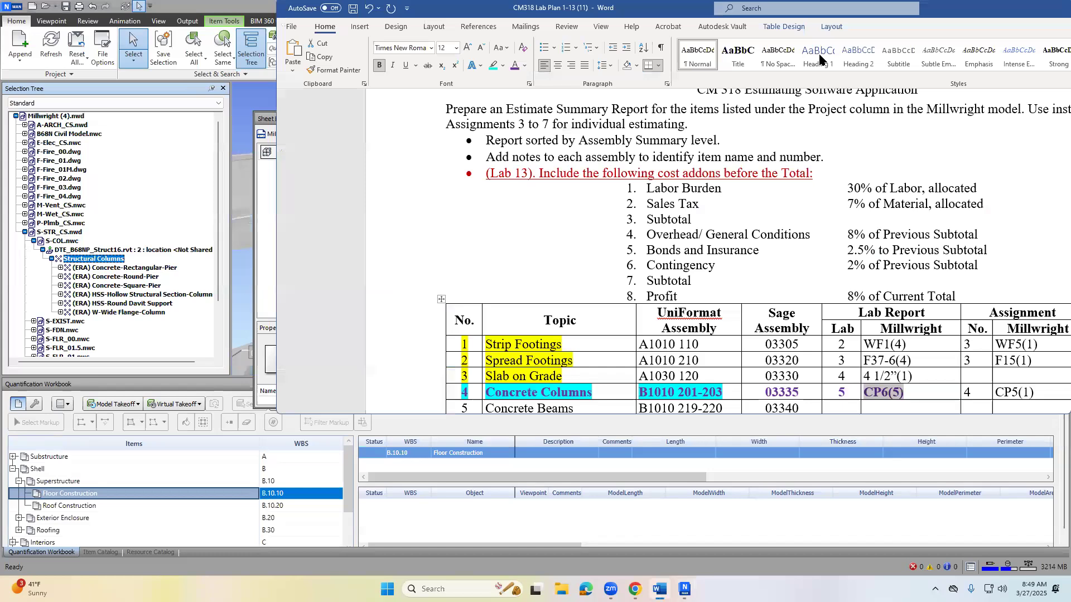
pyautogui.moveTo(819, 55); pyautogui.dragTo(670, 104)
pyautogui.scroll(-3, 565, 232)
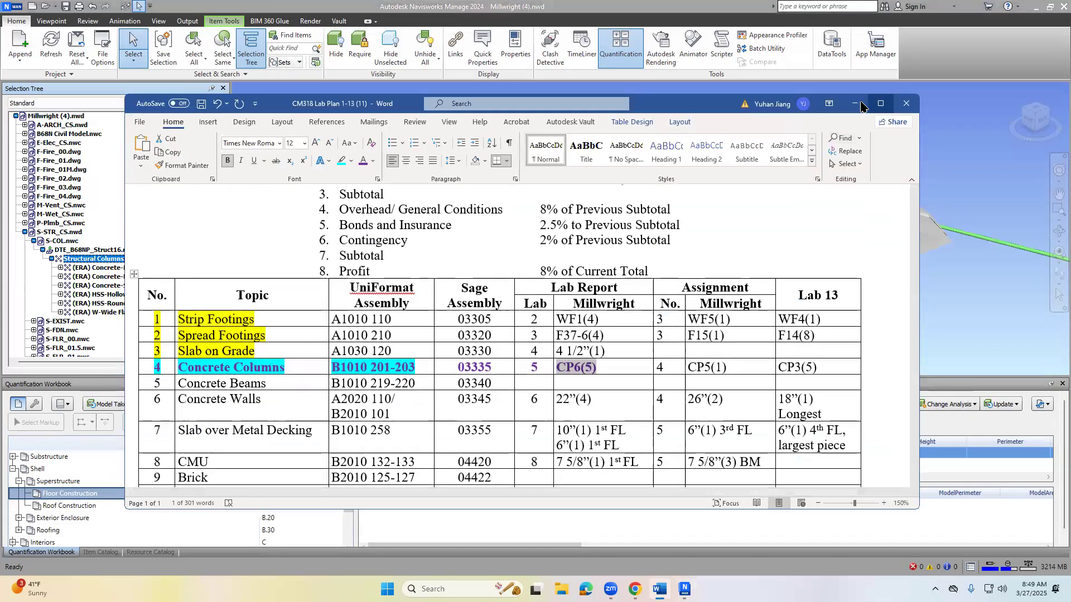
pyautogui.click(859, 105)
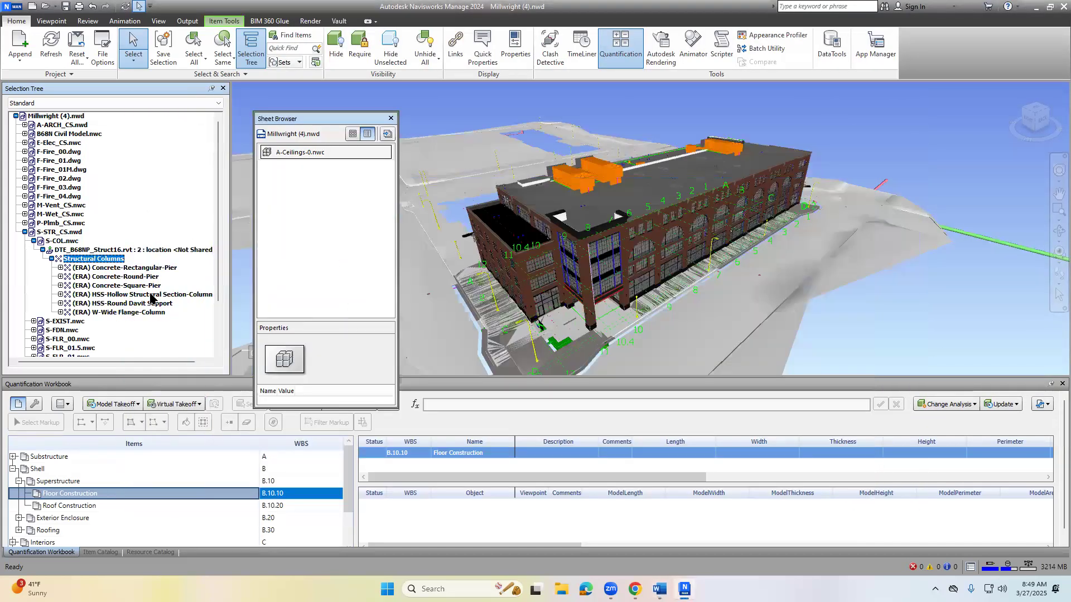
# - Look through the Concrete-Square-Pier and Concrete-Round-Pier families for the CP6 column type
pyautogui.click(108, 286)
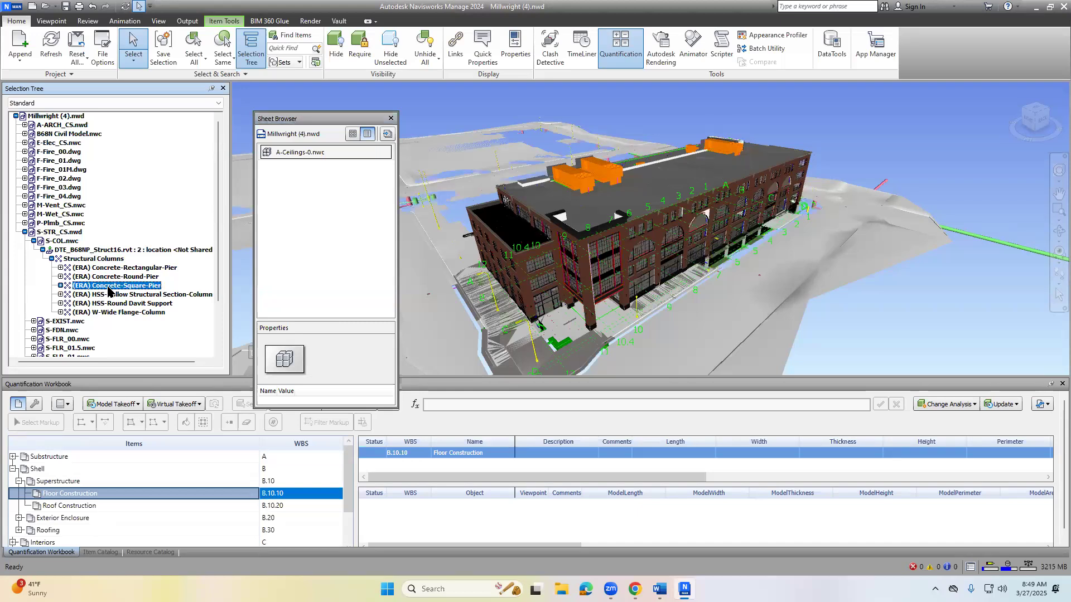
pyautogui.click(61, 285)
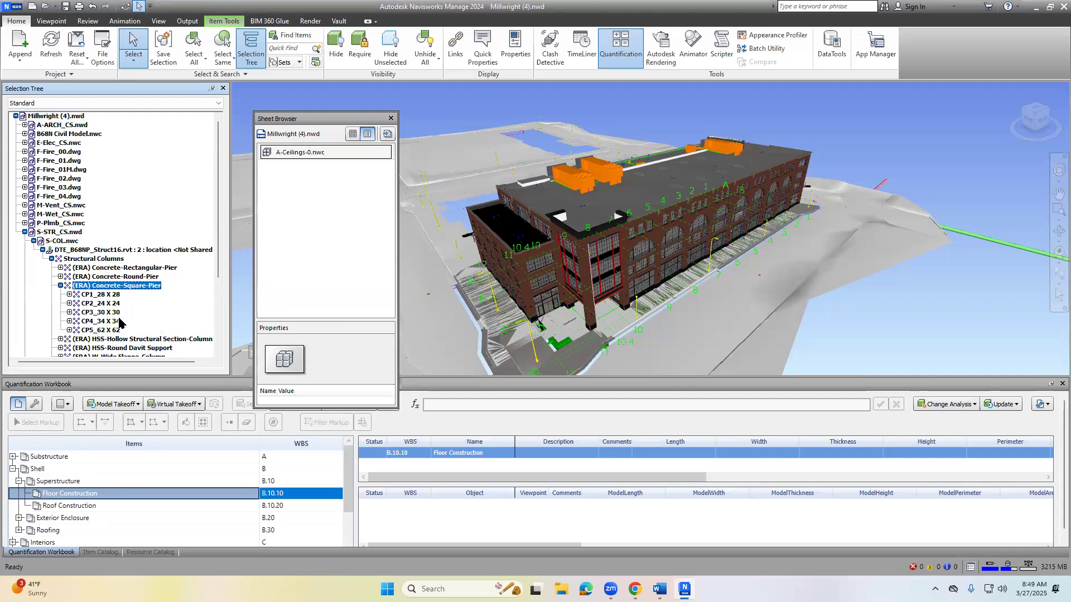
pyautogui.click(107, 295)
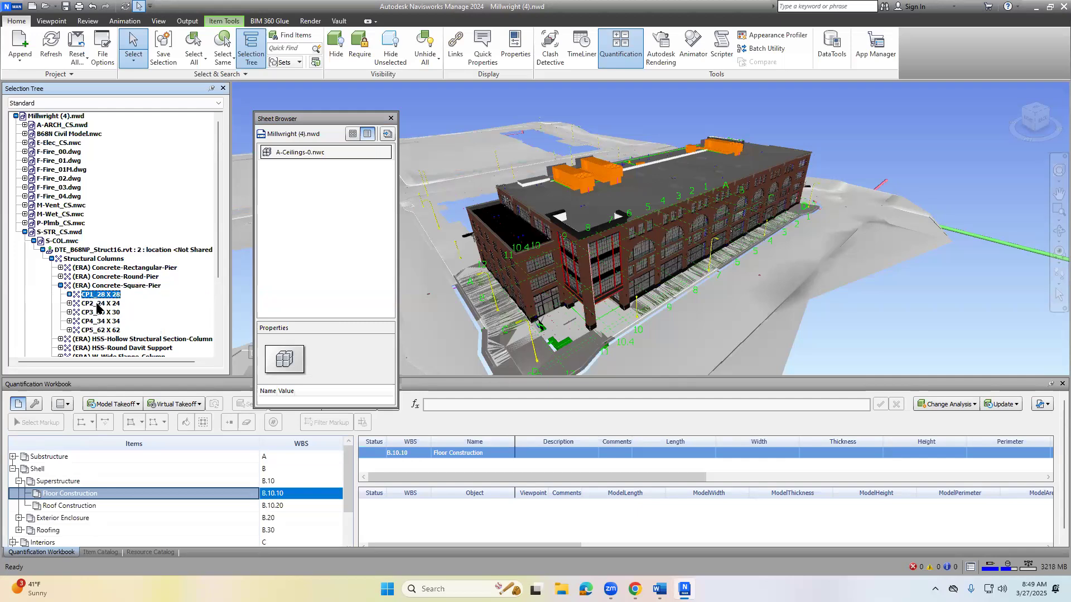
pyautogui.click(60, 276)
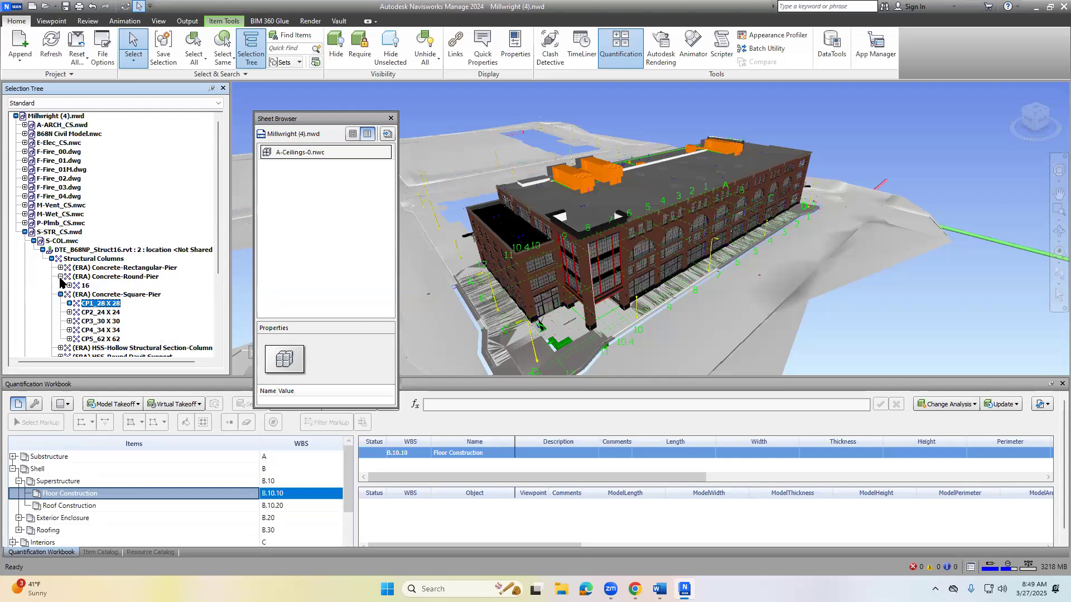
pyautogui.click(130, 278)
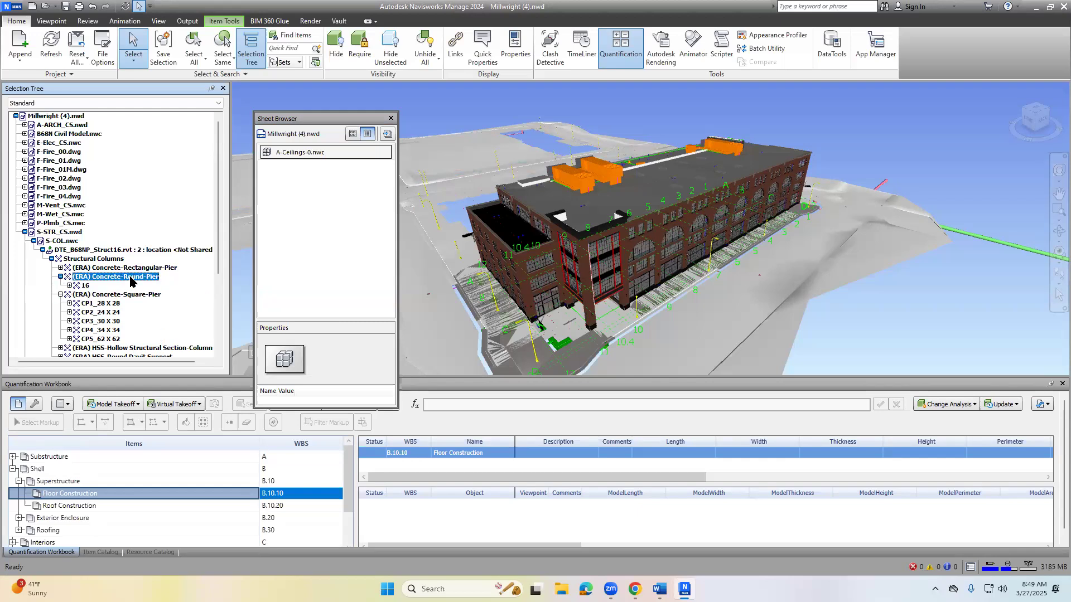
# - Expand the Concrete-Rectangular-Pier family, select all CP6_30 X 21 columns and hide everything unselected
pyautogui.click(60, 269)
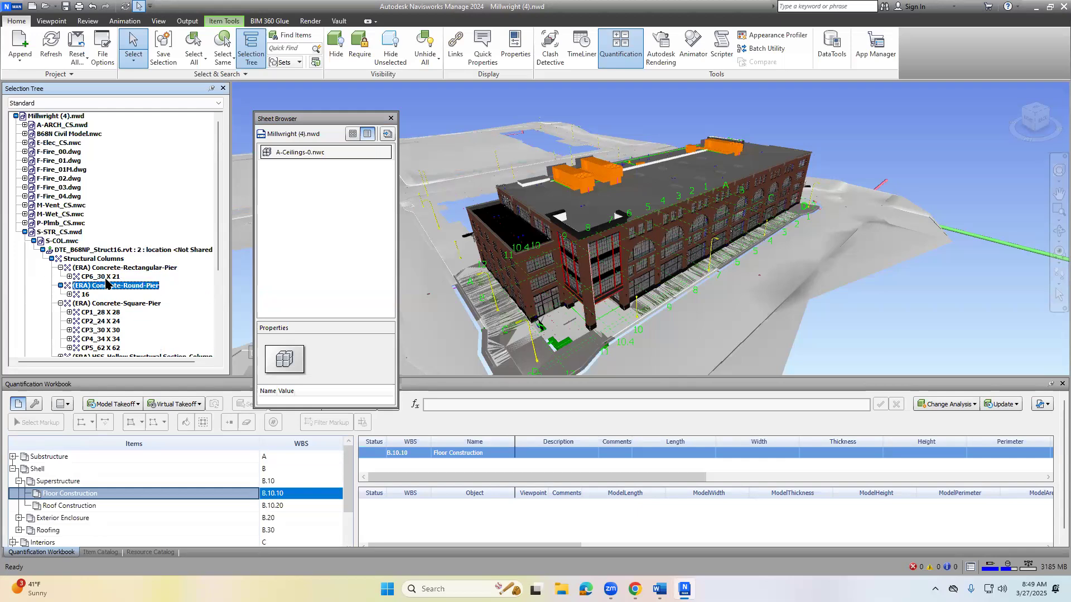
pyautogui.click(105, 277)
pyautogui.click(69, 276)
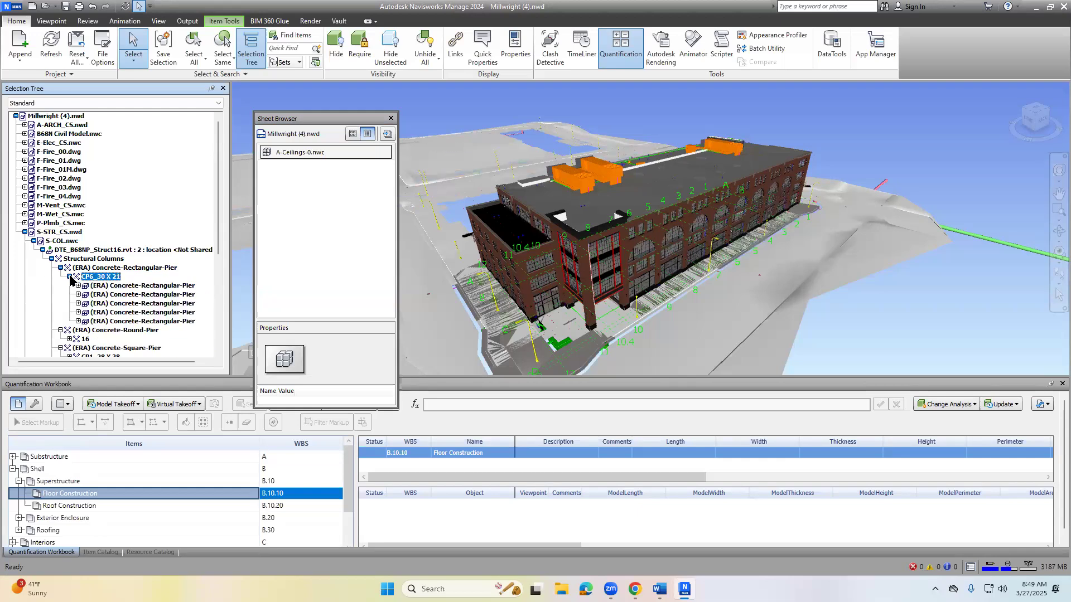
pyautogui.click(110, 268)
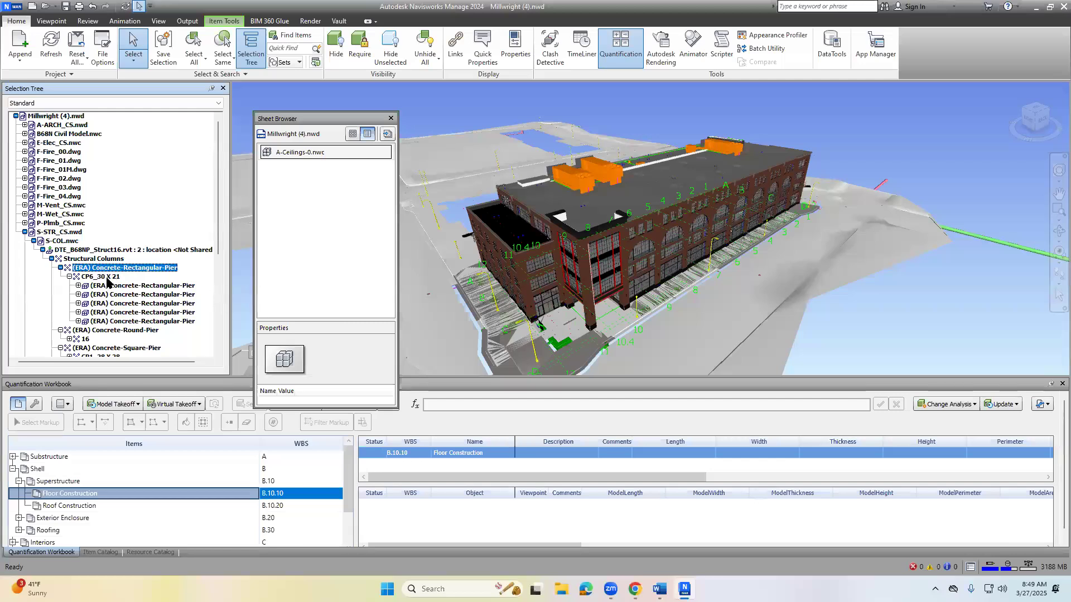
pyautogui.click(106, 278)
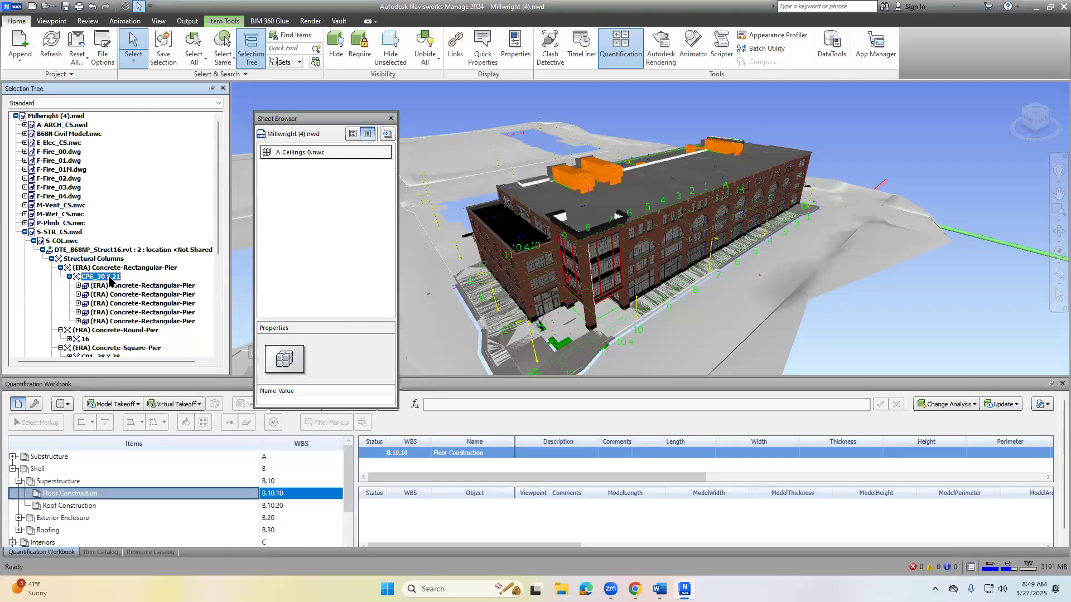
pyautogui.rightClick(110, 281)
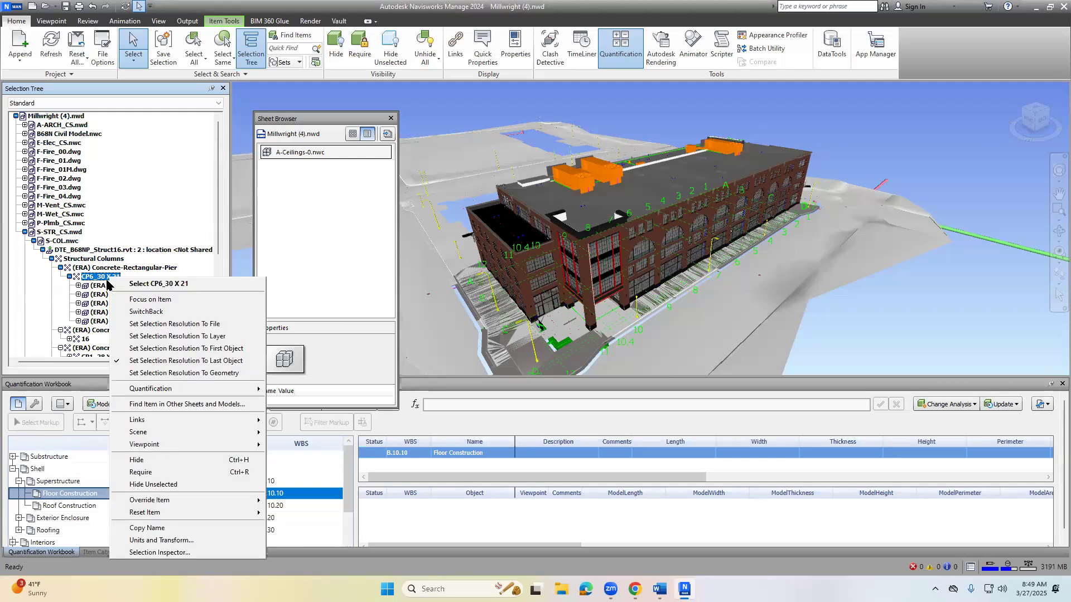
pyautogui.click(173, 484)
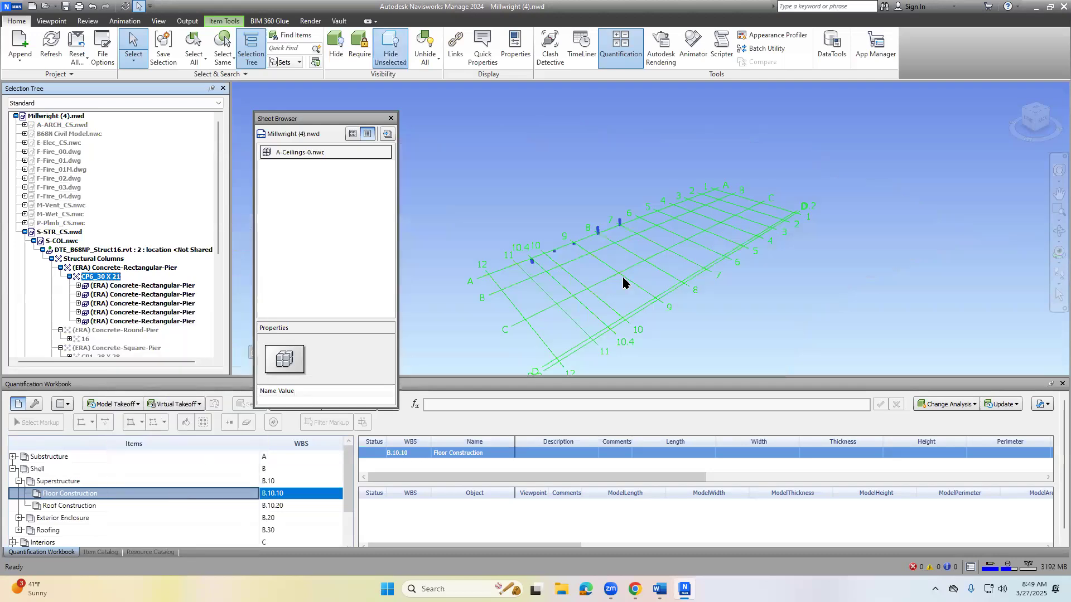
# - Clear the selection and inspect the isolated CP6 columns along grid line A up close
pyautogui.click(597, 282)
pyautogui.scroll(1, 599, 280)
pyautogui.scroll(3, 600, 280)
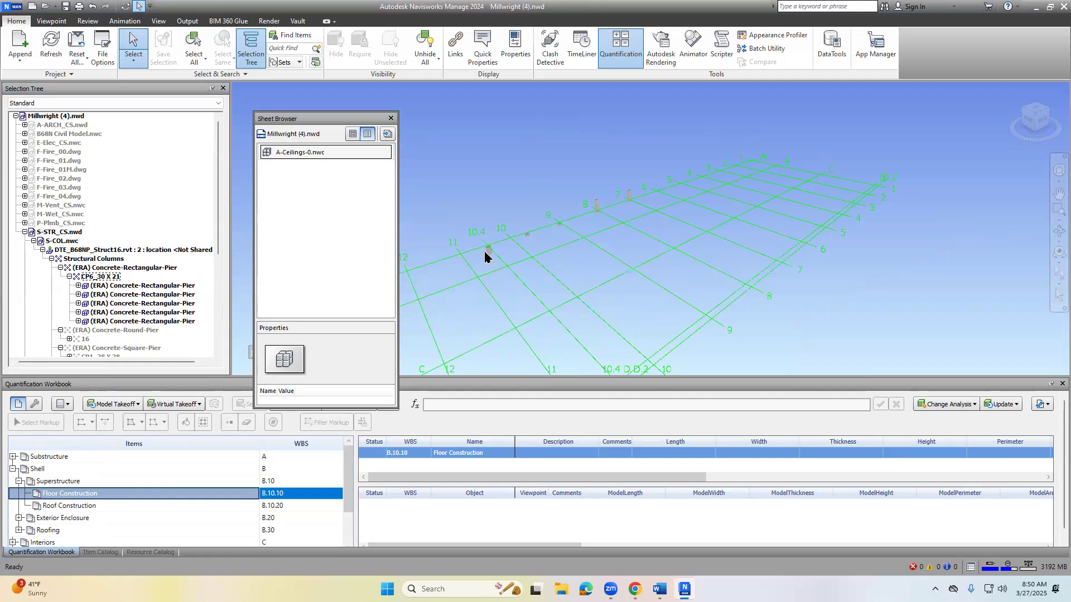
pyautogui.click(595, 210)
pyautogui.click(601, 208)
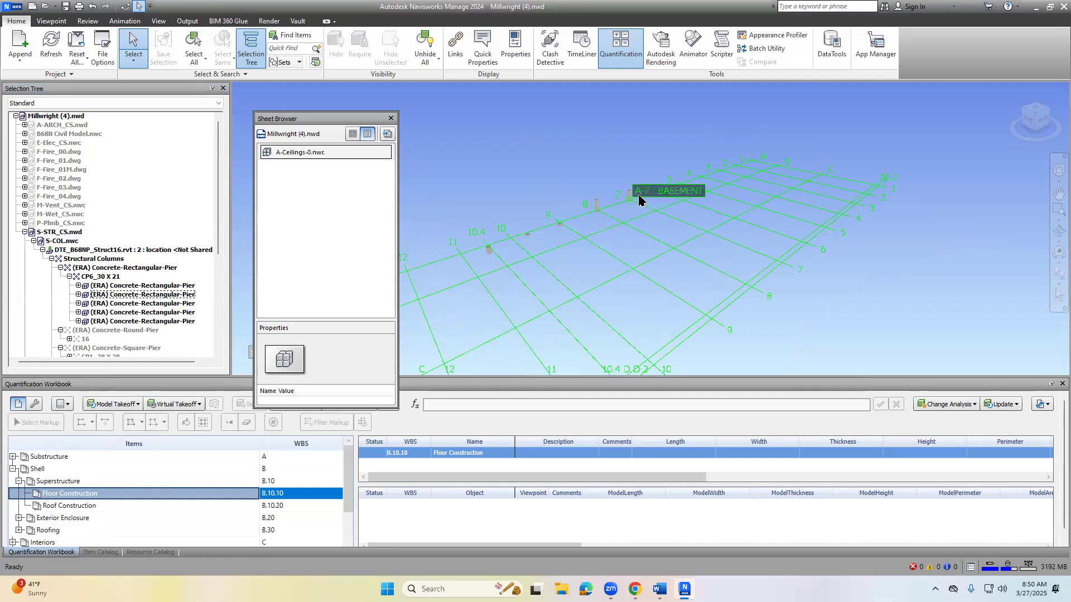
# - Check the Concrete Columns CP6(5) entry in the Word lab plan, then return to the Navisworks model
pyautogui.click(659, 588)
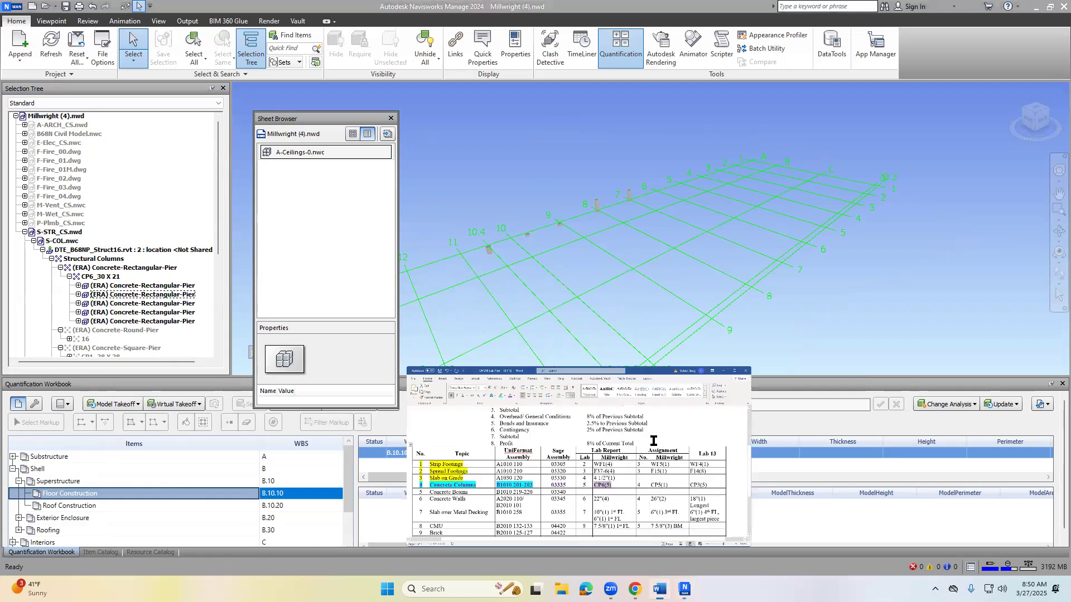
pyautogui.click(580, 368)
pyautogui.click(557, 367)
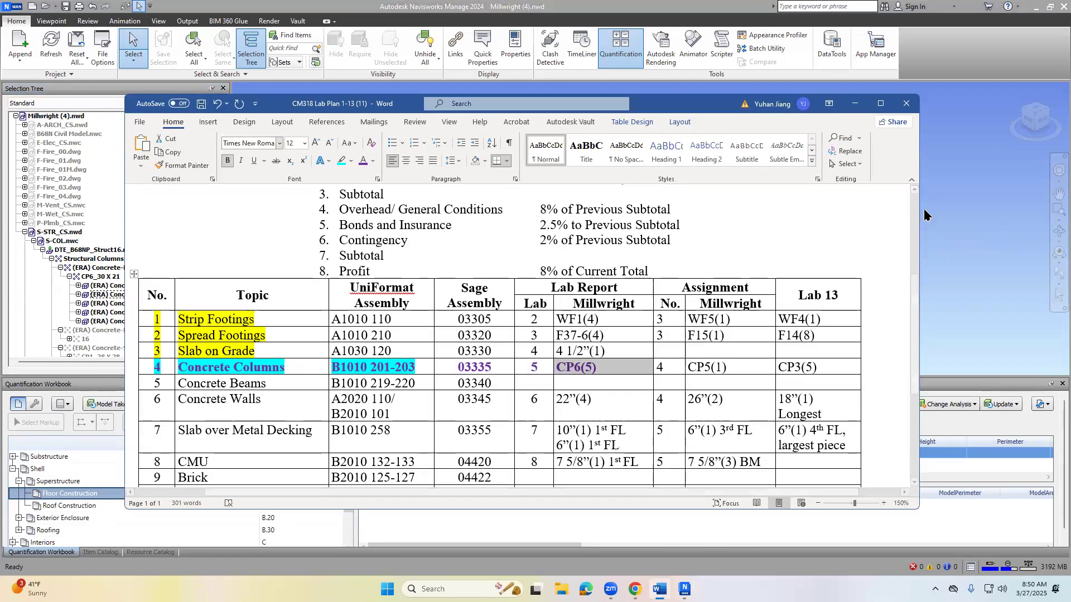
pyautogui.click(995, 267)
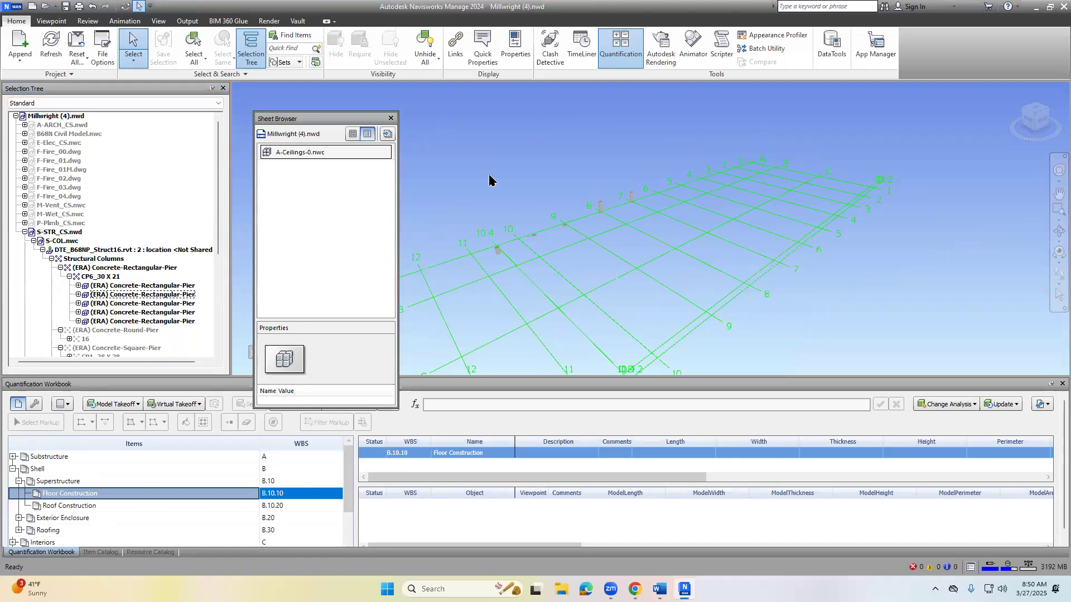
pyautogui.click(99, 282)
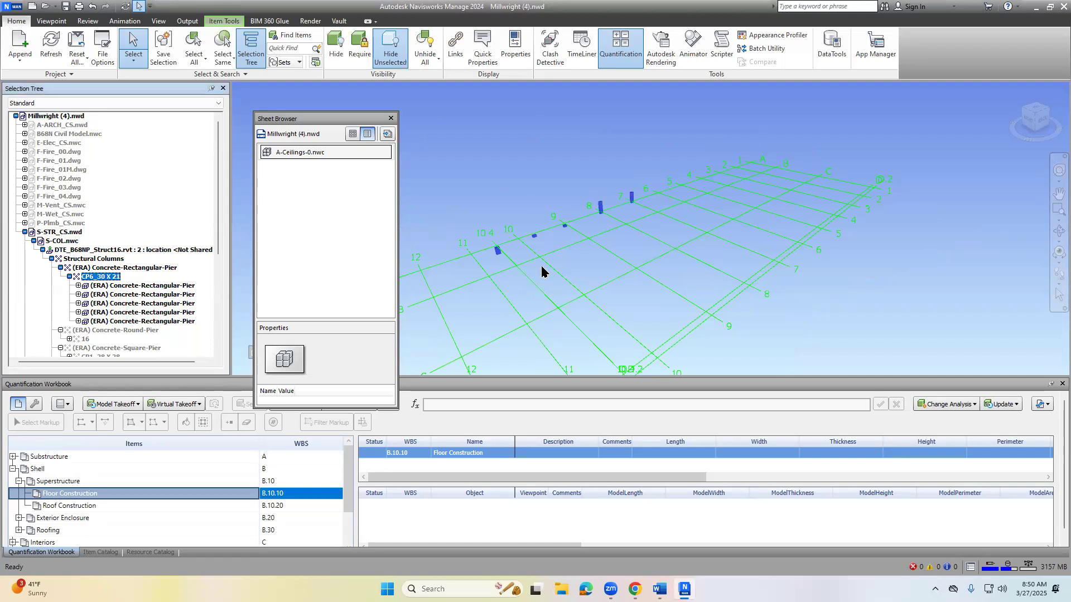
pyautogui.click(503, 249)
pyautogui.click(498, 249)
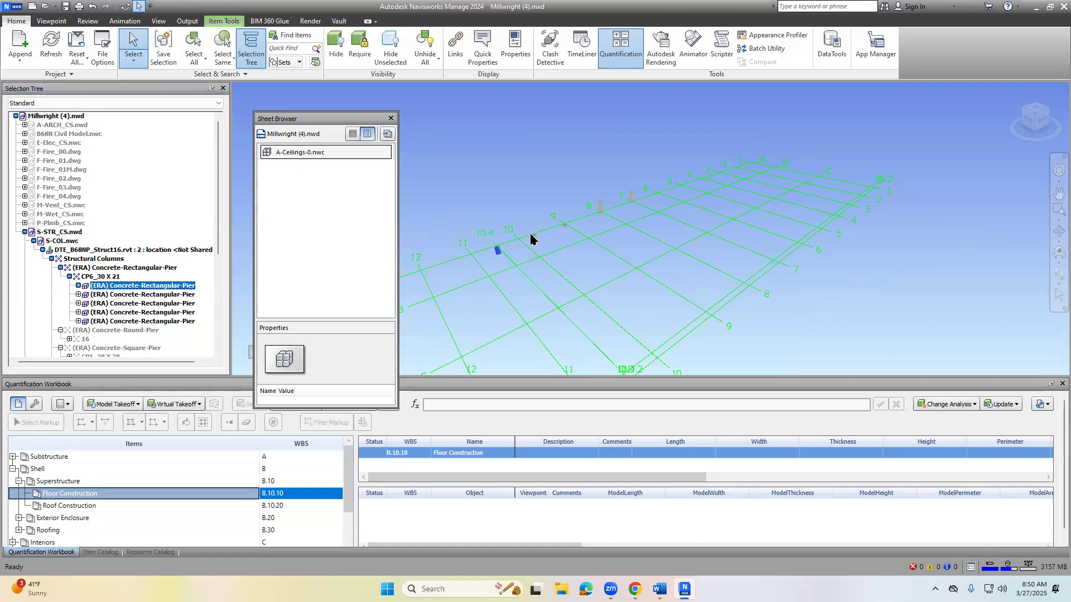
pyautogui.click(533, 235)
pyautogui.click(570, 214)
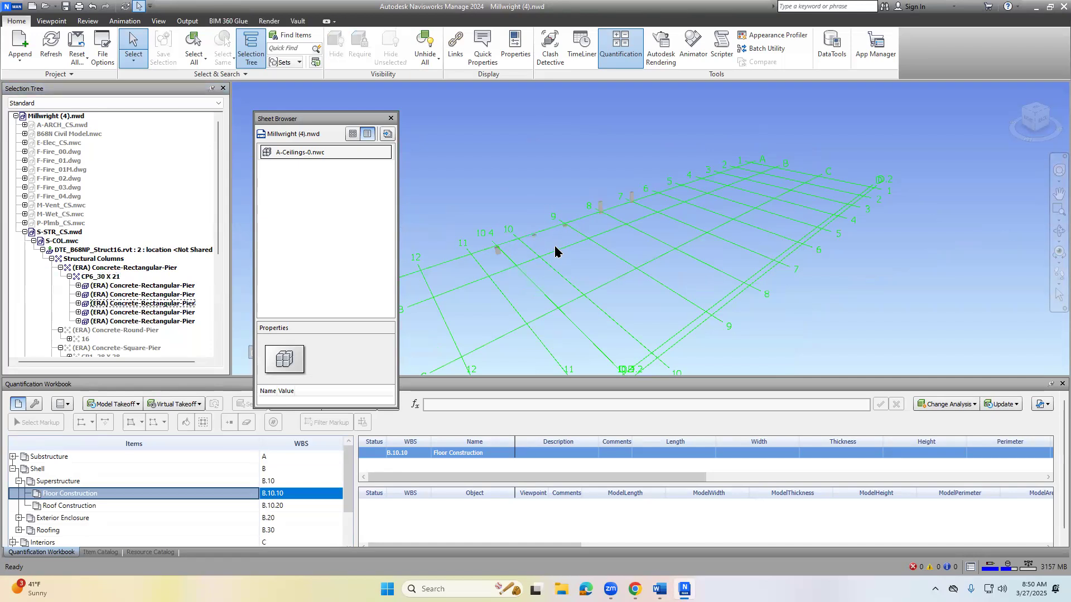
# - Select all five CP6 rectangular piers along grid line A in the model and take them off to Floor Construction
pyautogui.click(498, 251)
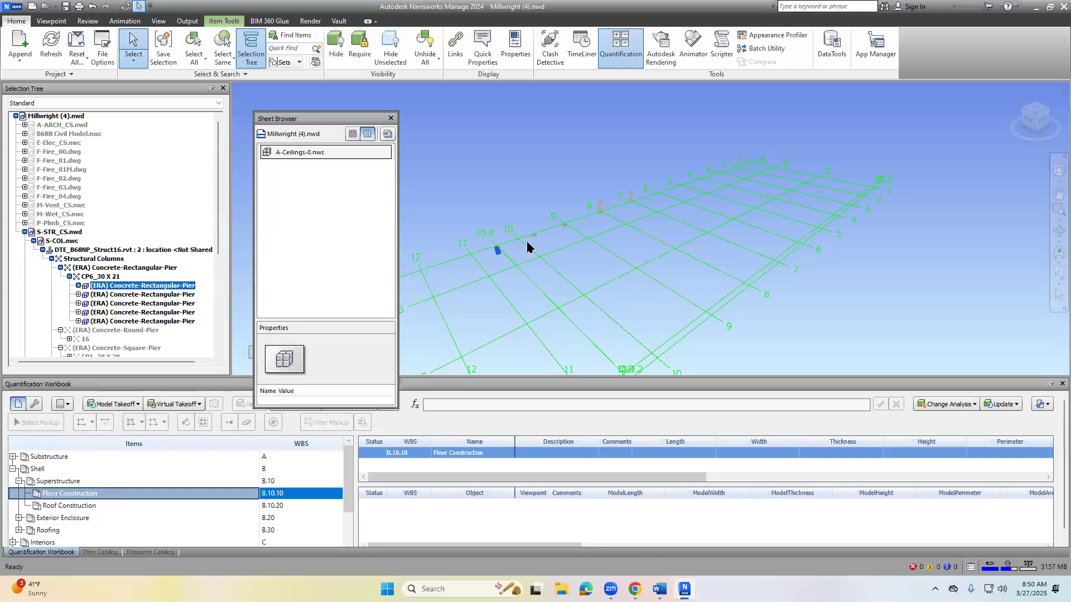
pyautogui.keyDown('ctrl'); pyautogui.click(535, 235); pyautogui.keyUp('ctrl')
pyautogui.keyDown('ctrl'); pyautogui.click(565, 226); pyautogui.keyUp('ctrl')
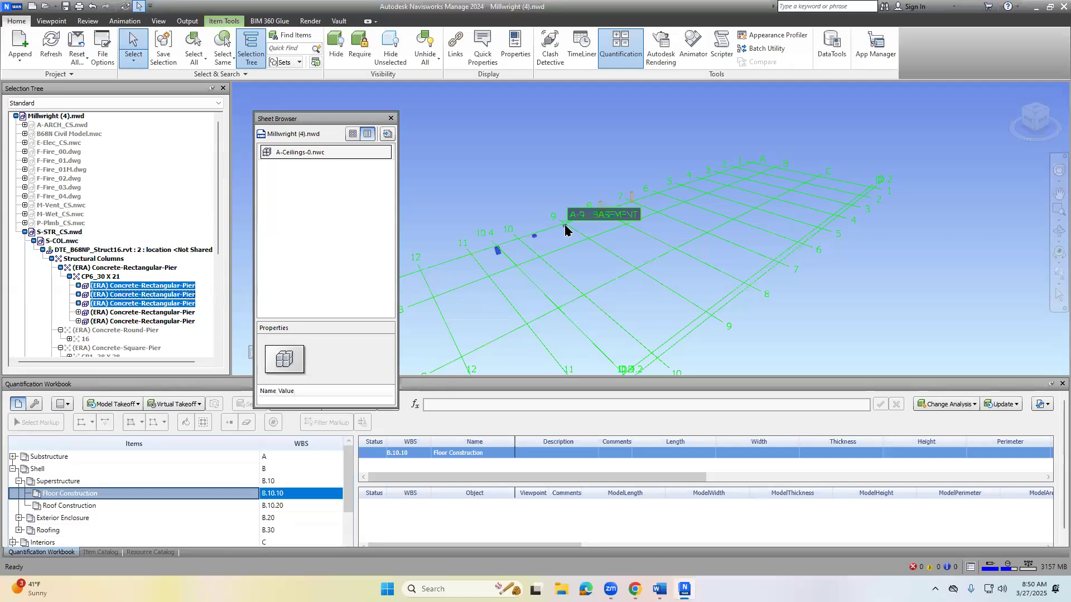
pyautogui.keyDown('ctrl'); pyautogui.click(601, 208); pyautogui.keyUp('ctrl')
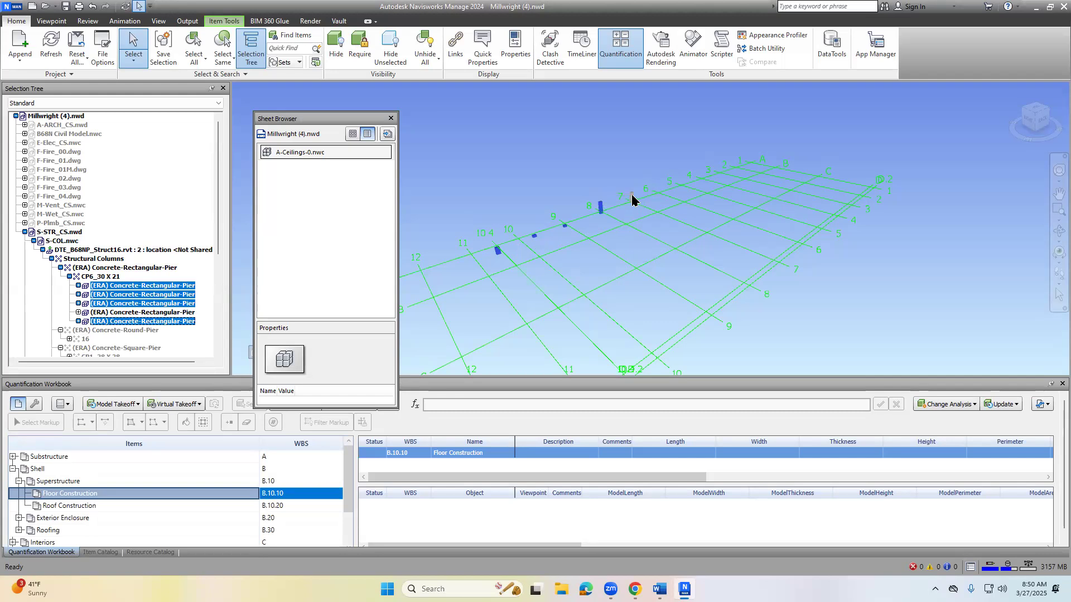
pyautogui.keyDown('ctrl'); pyautogui.click(631, 196); pyautogui.keyUp('ctrl')
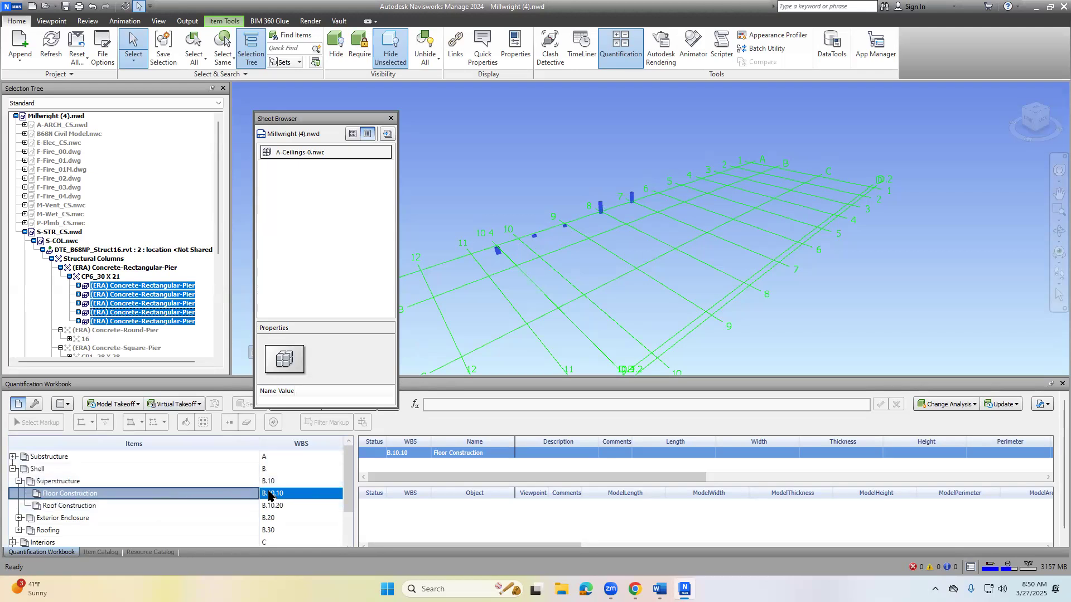
pyautogui.rightClick(497, 254)
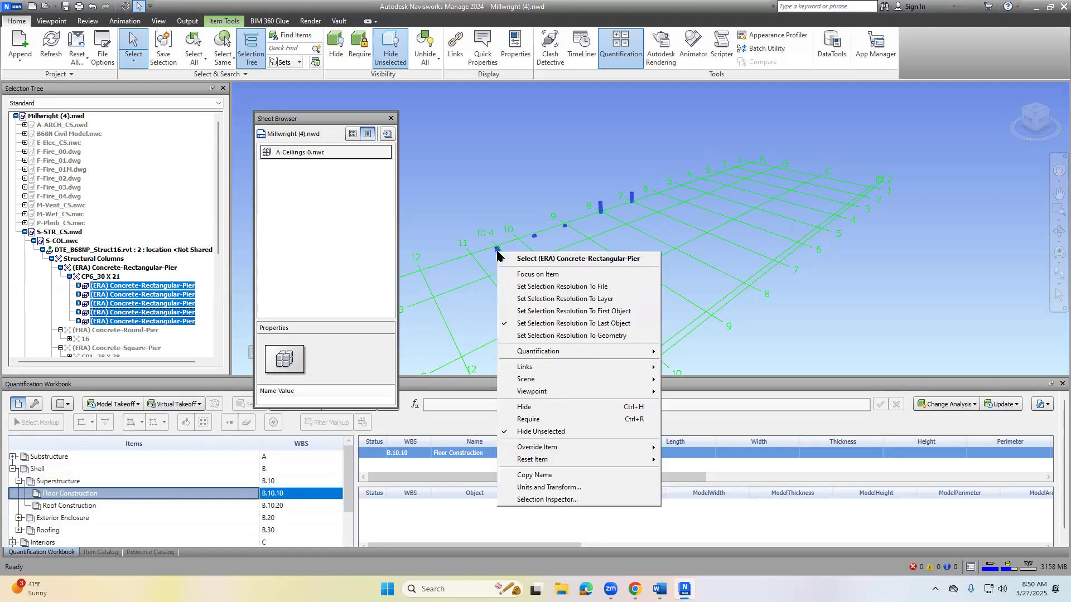
pyautogui.moveTo(532, 352)
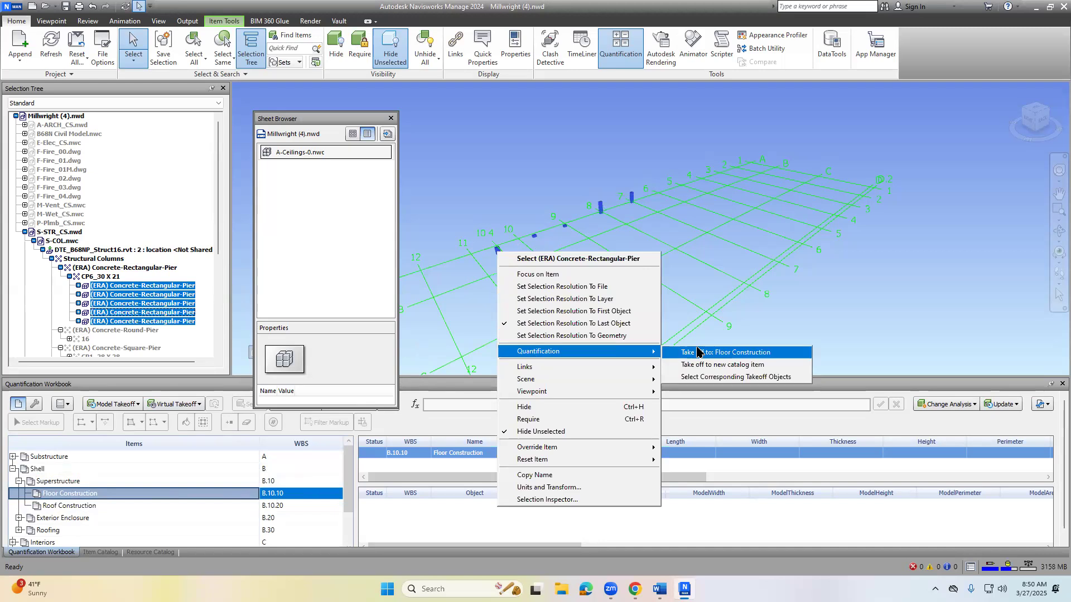
pyautogui.click(697, 351)
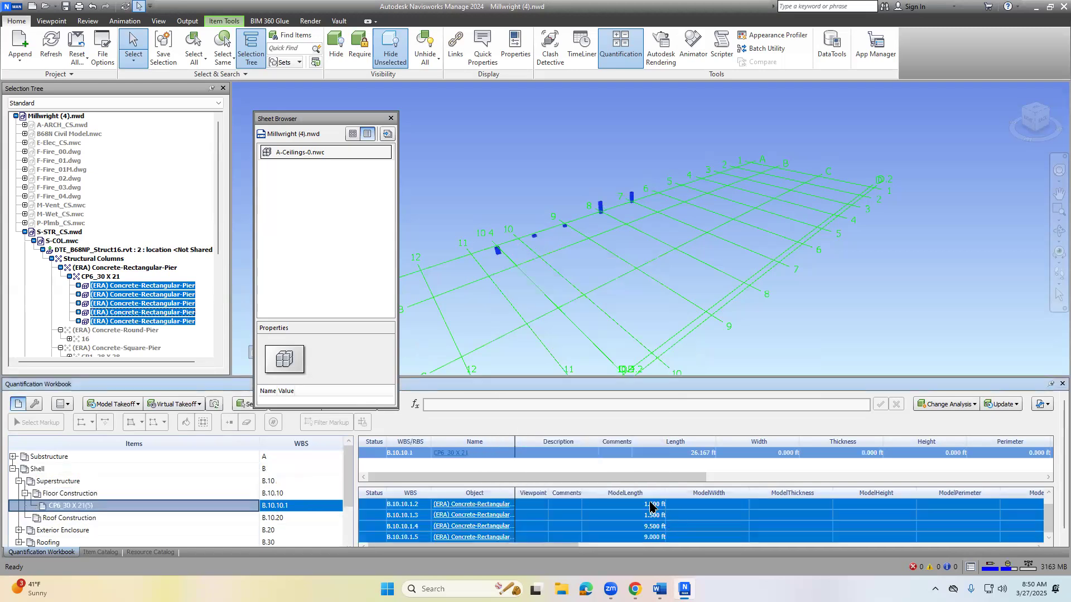
# - Enlarge the takeoff object list and review the columns' model length, area and volume, plus the available import and export options
pyautogui.moveTo(658, 483); pyautogui.dragTo(658, 454)
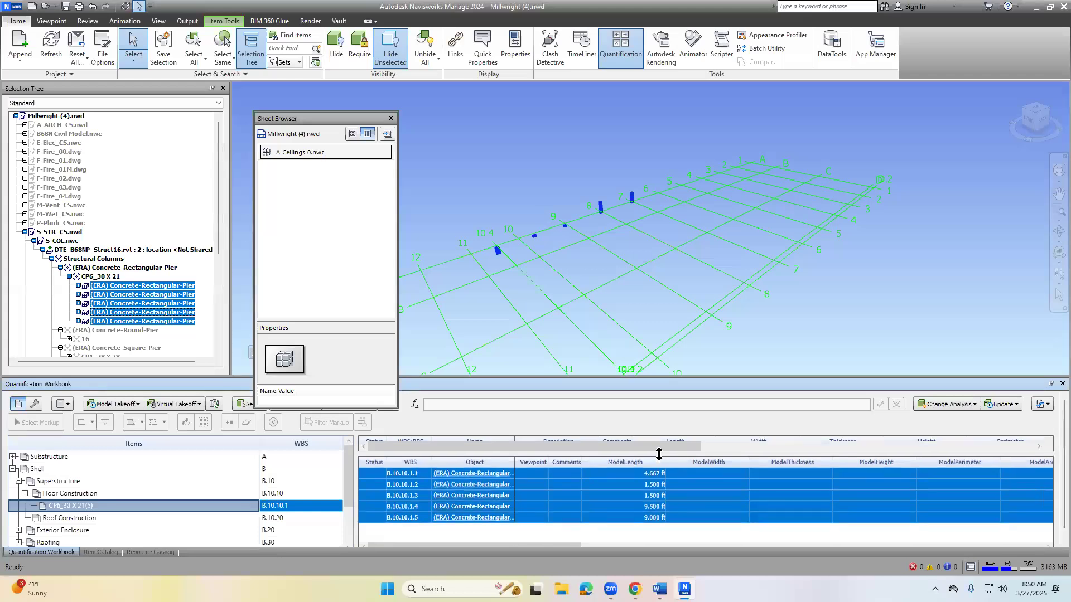
pyautogui.hscroll(10, 659, 526)
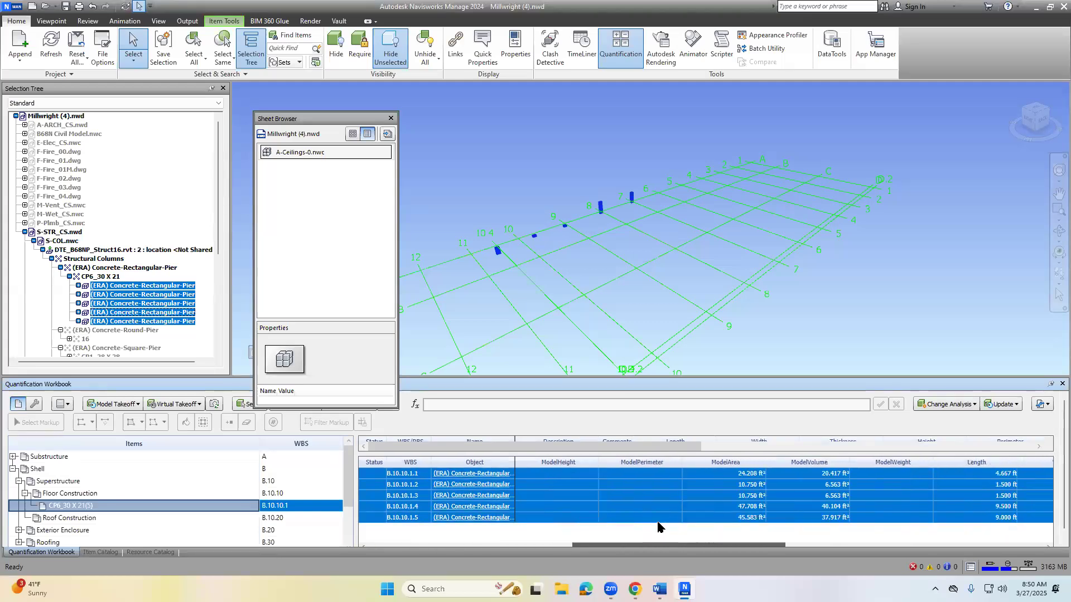
pyautogui.hscroll(-10, 660, 527)
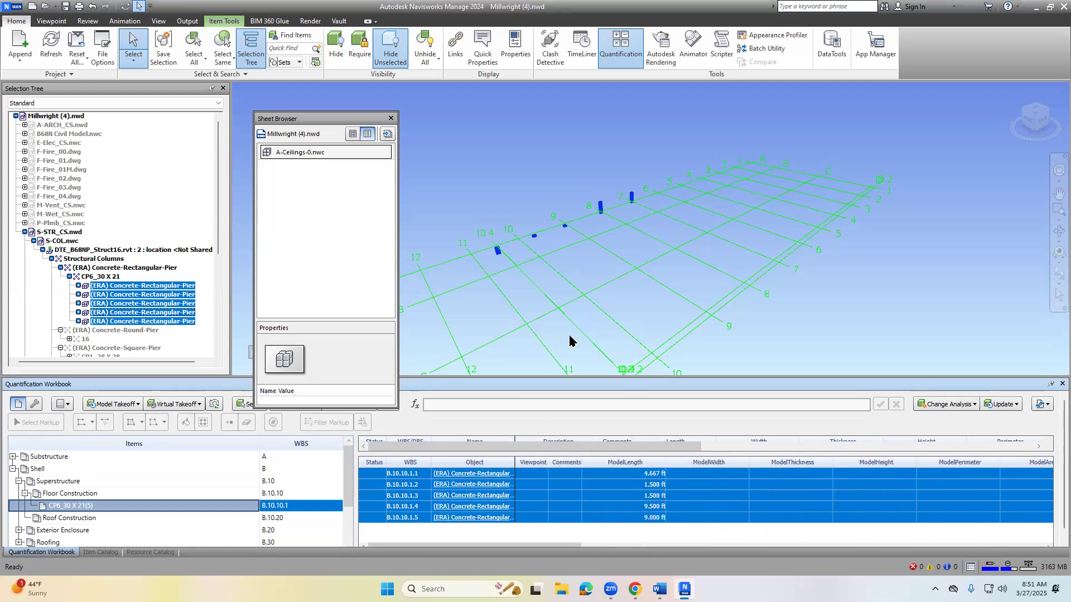
pyautogui.click(1040, 405)
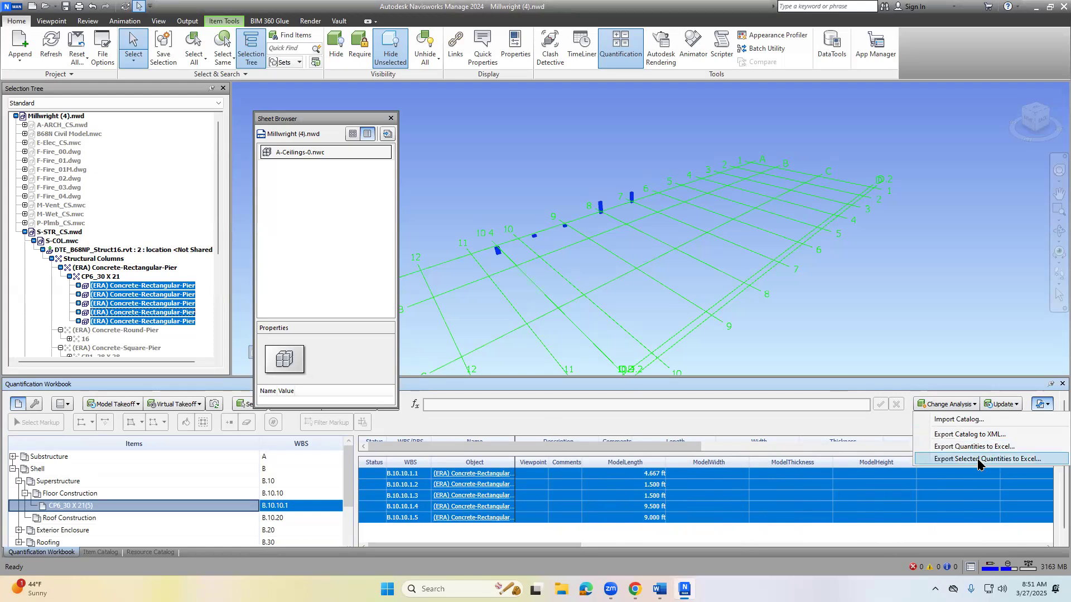
pyautogui.click(484, 534)
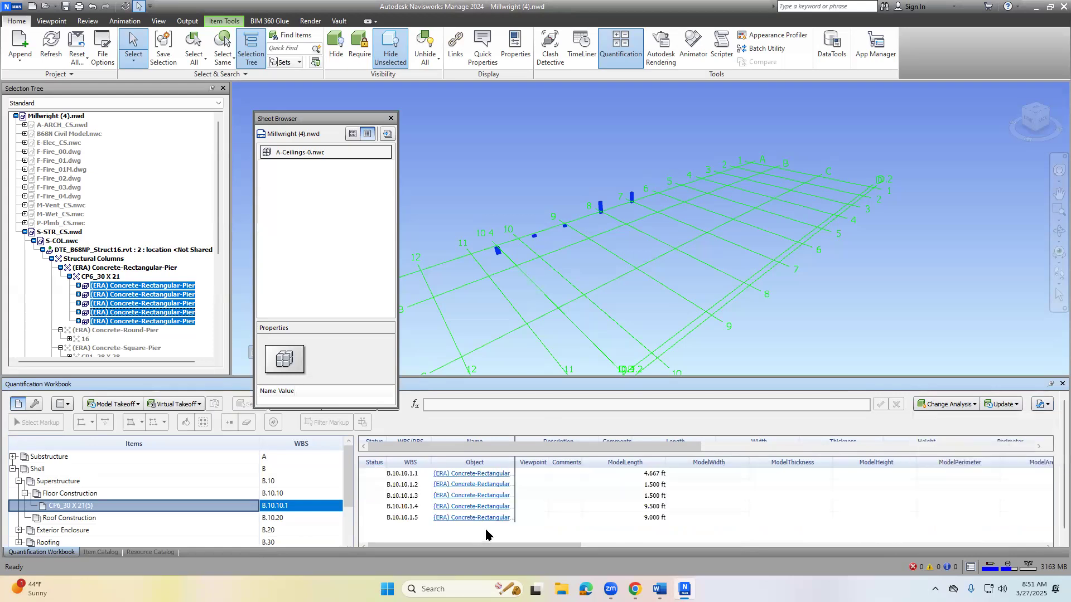
# - Select the five takeoff entries B.10.10.1.1 to B.10.10.1.5 and start exporting the selected quantities to Excel
pyautogui.click(98, 277)
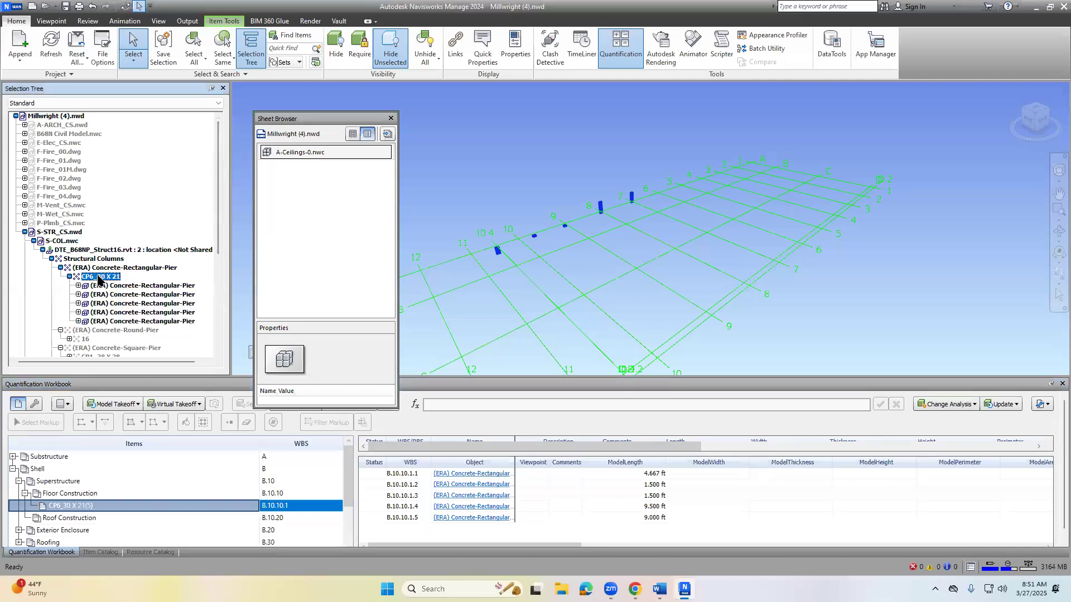
pyautogui.click(412, 474)
pyautogui.keyDown('shift'); pyautogui.click(407, 519); pyautogui.keyUp('shift')
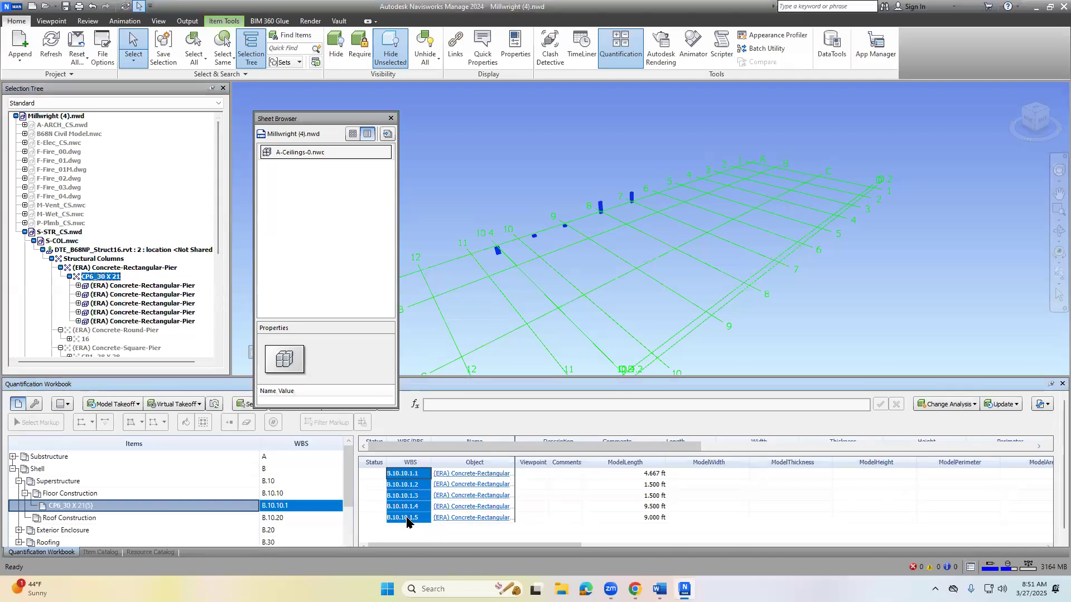
pyautogui.click(1042, 405)
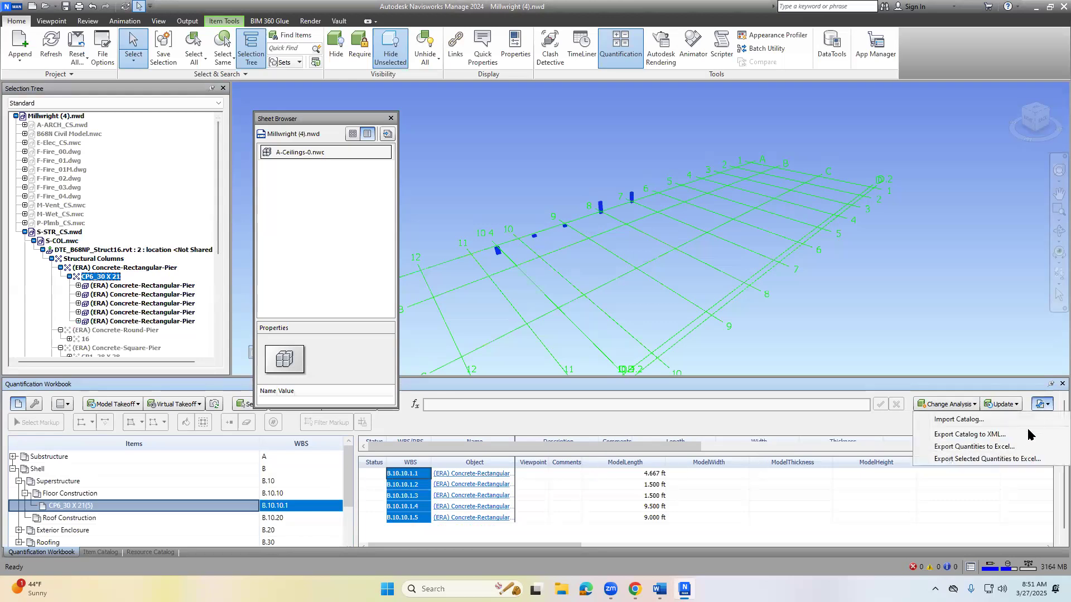
pyautogui.click(1014, 458)
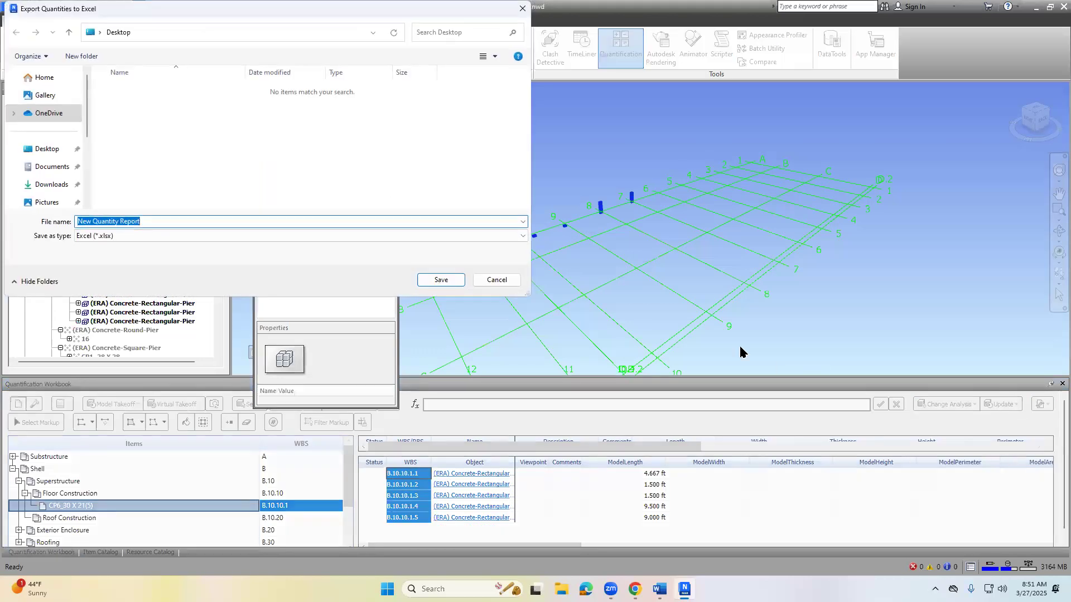
# - Save the quantity export on the Desktop as Lab5 Takeoff and open the exported workbook in Excel
pyautogui.write('Lab5 Ya')
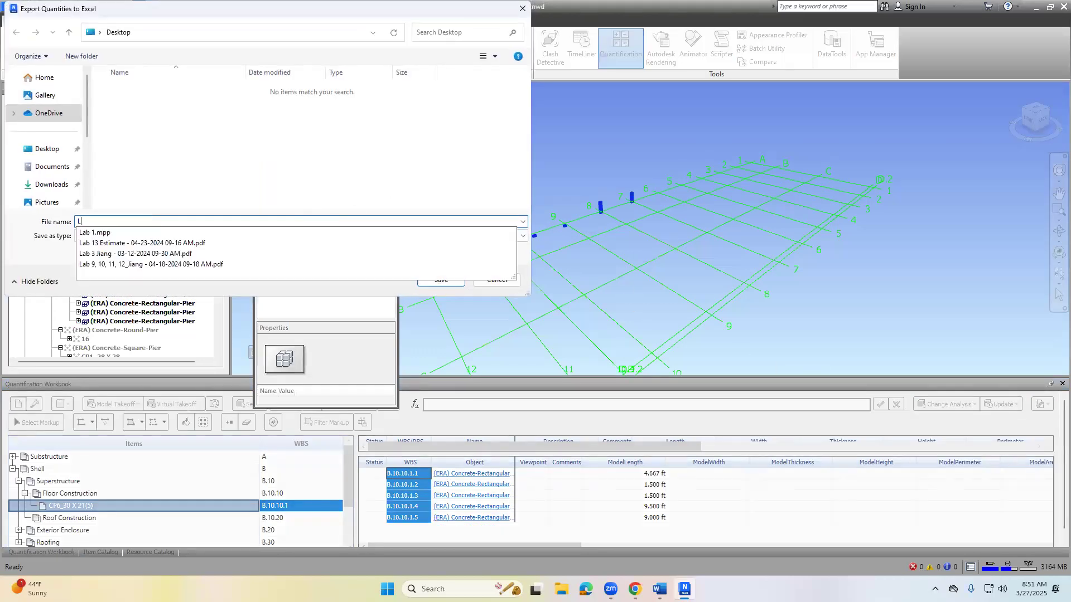
pyautogui.press('BackSpace')
pyautogui.press('BackSpace')
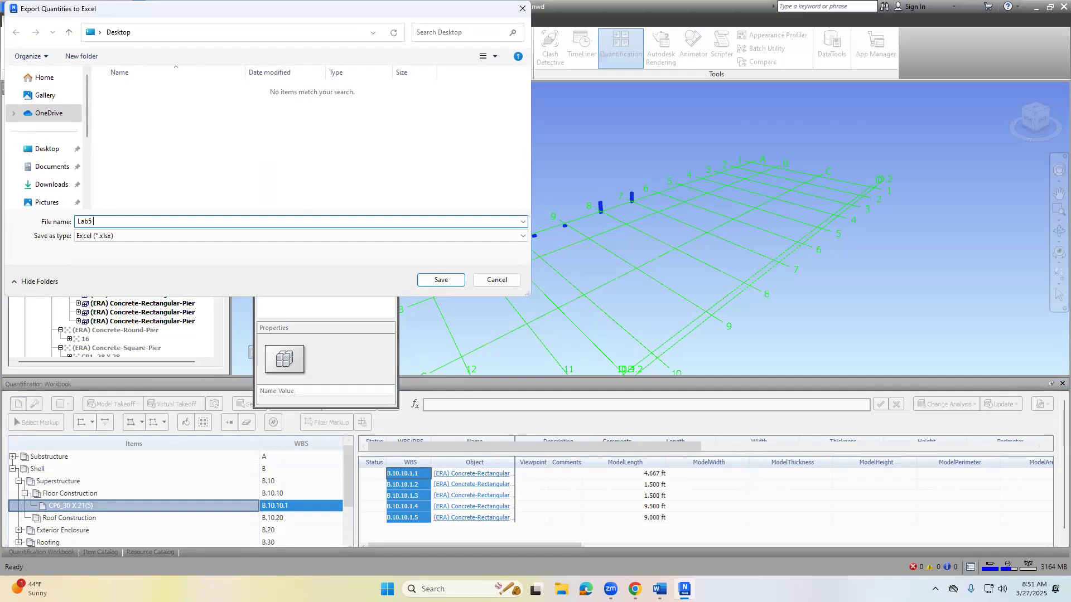
pyautogui.write('Takeoff')
pyautogui.press('Return')
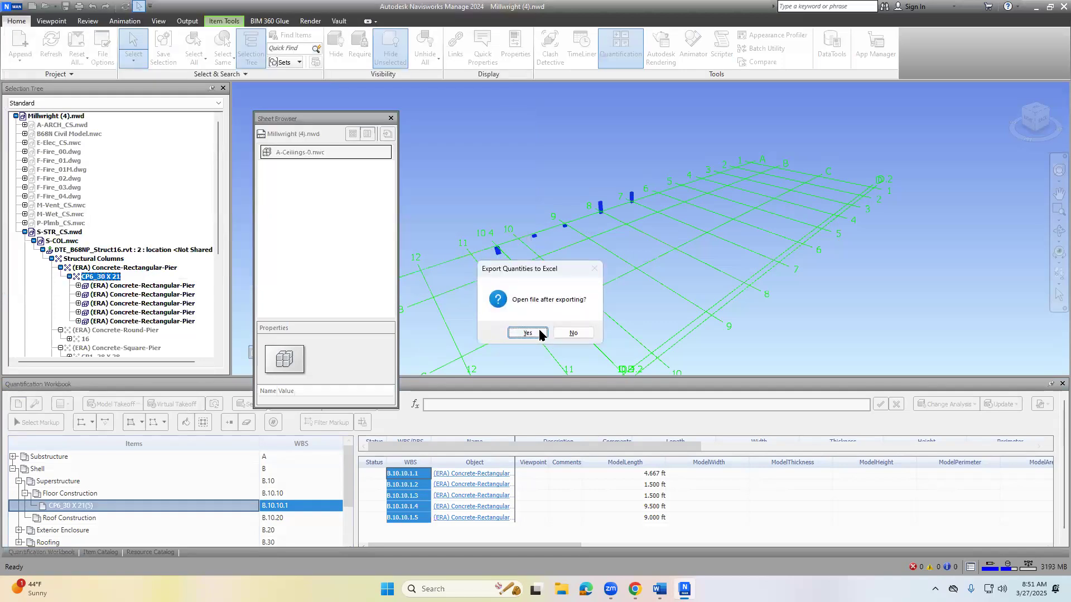
pyautogui.click(539, 334)
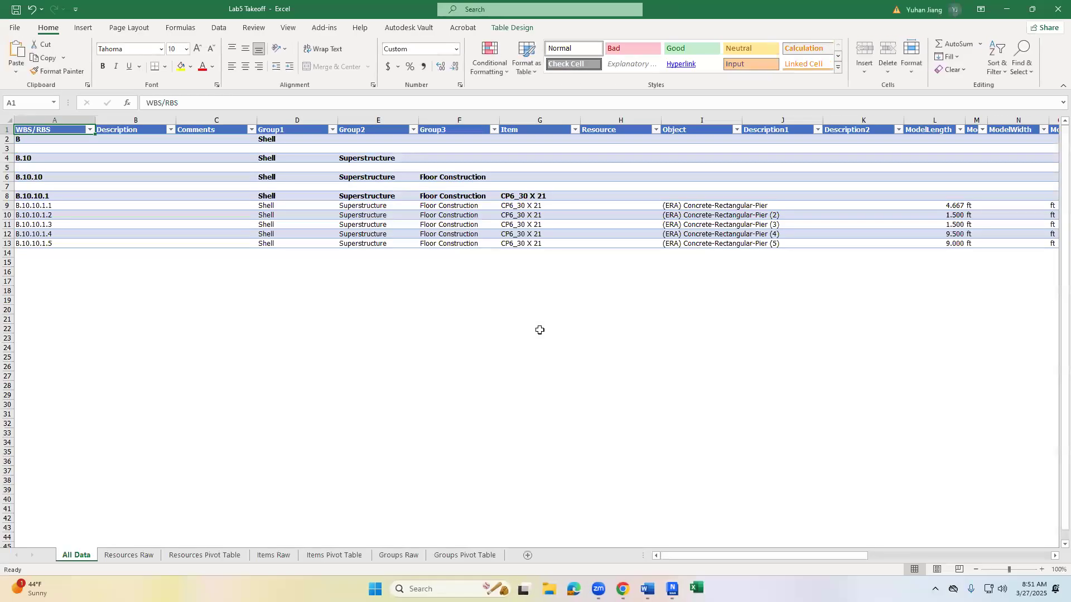
# - Select the five CP6_30 X 21 pier rows, 9 to 13, on the All Data sheet
pyautogui.click(13, 206)
pyautogui.moveTo(12, 205); pyautogui.dragTo(10, 244)
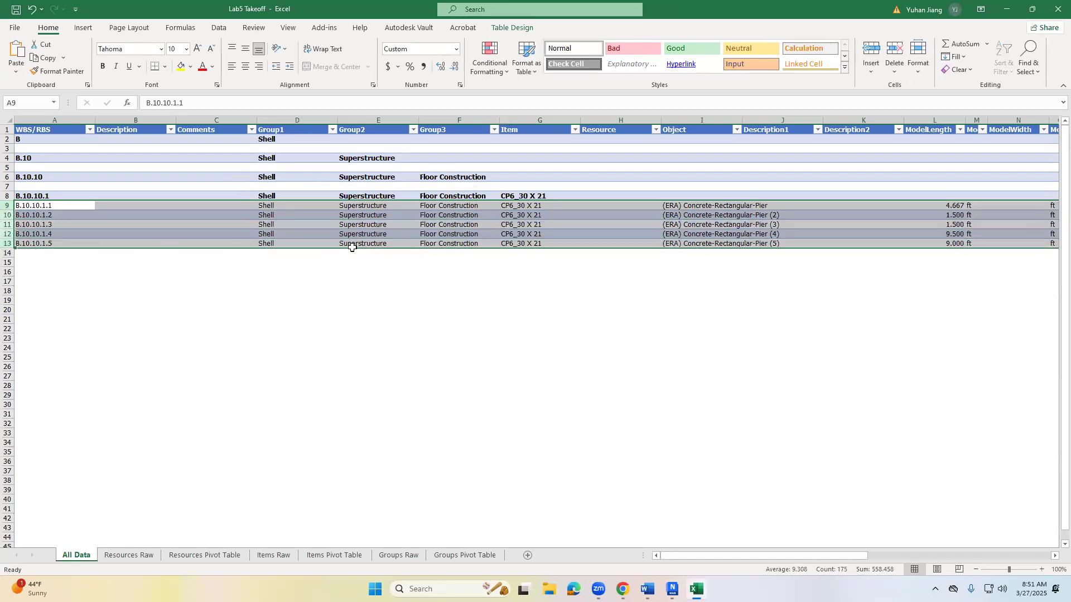